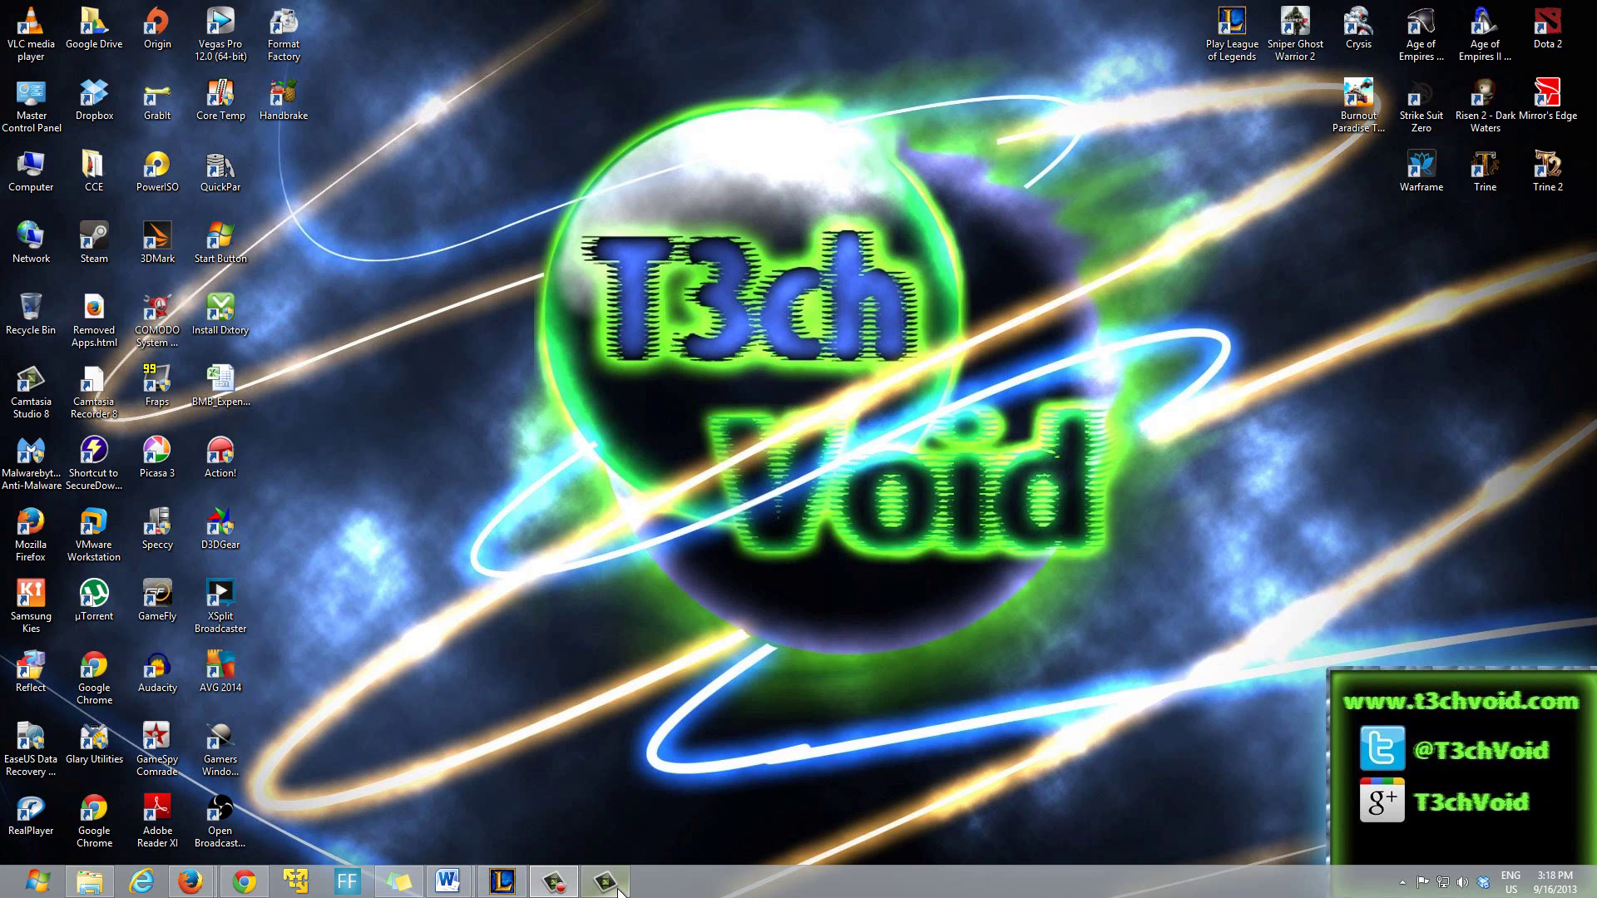
# Step: Bring the Camtasia Studio project window up maximized from its taskbar preview
pyautogui.moveTo(618, 891)
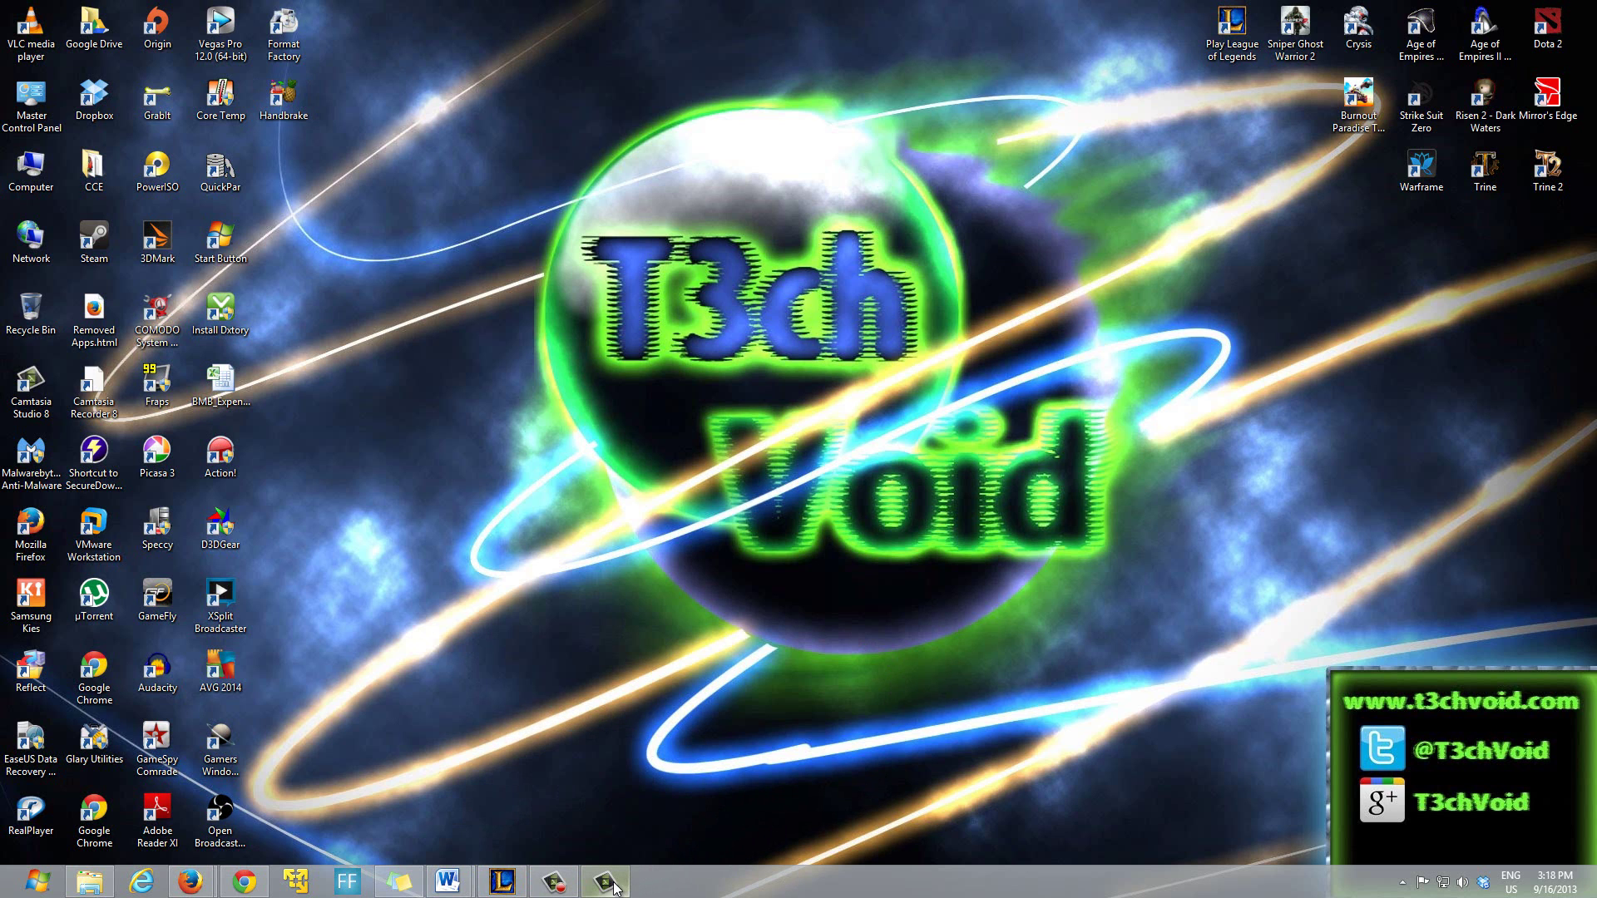
pyautogui.click(614, 887)
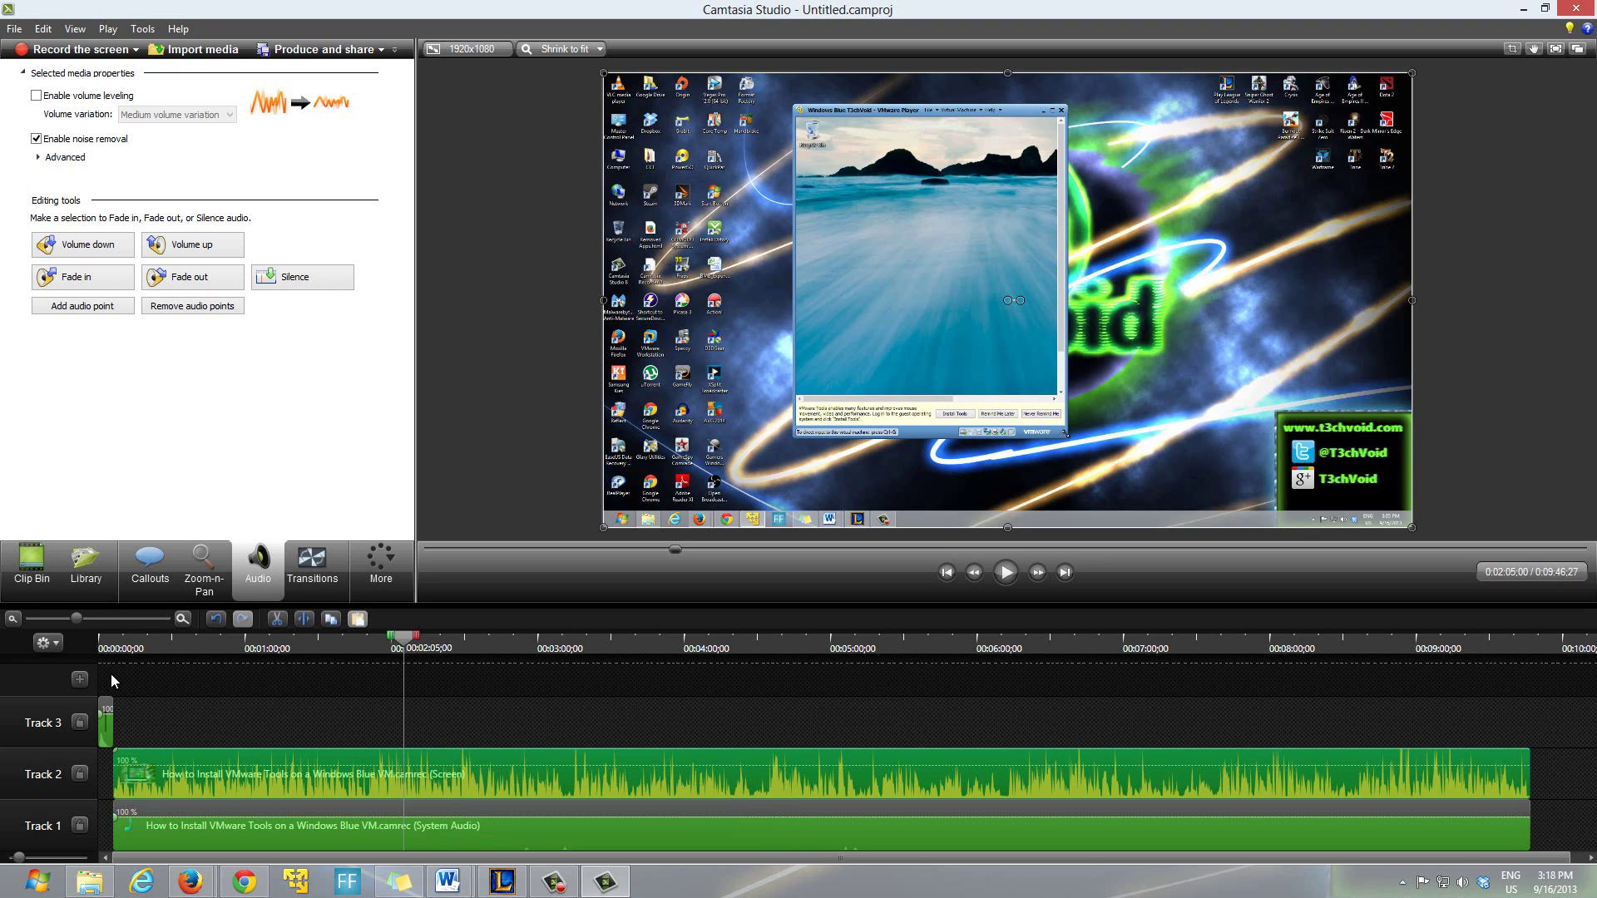
# Step: Browse the Library, scrub the preview to about 0:56, then show the Clip Bin's media
pyautogui.click(33, 570)
pyautogui.click(76, 580)
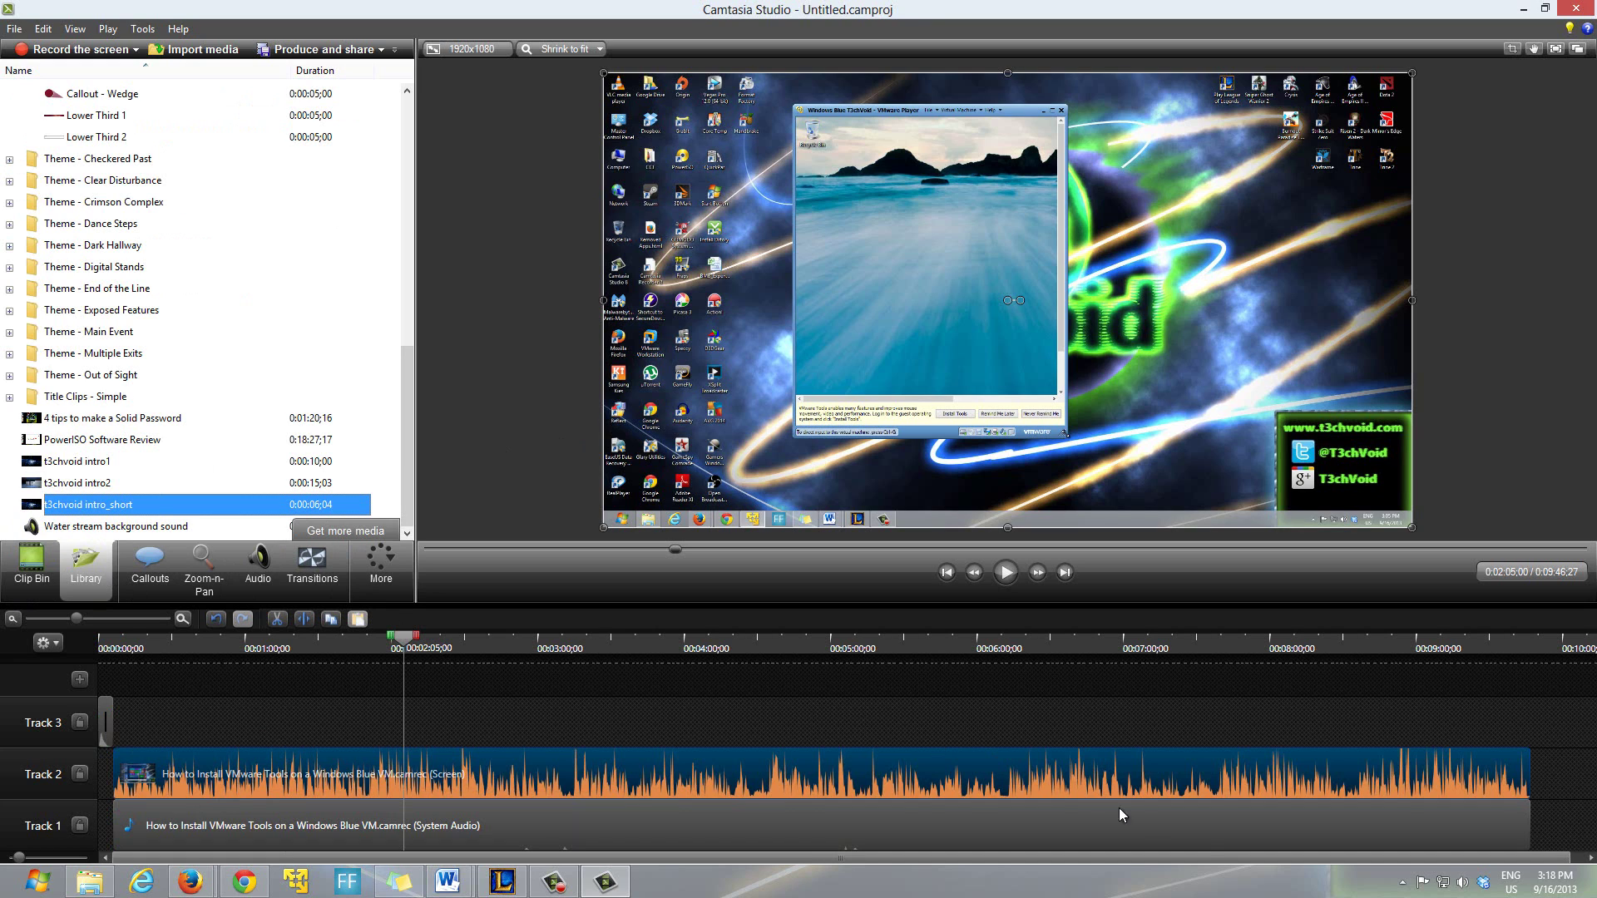
pyautogui.moveTo(101, 649); pyautogui.dragTo(131, 649)
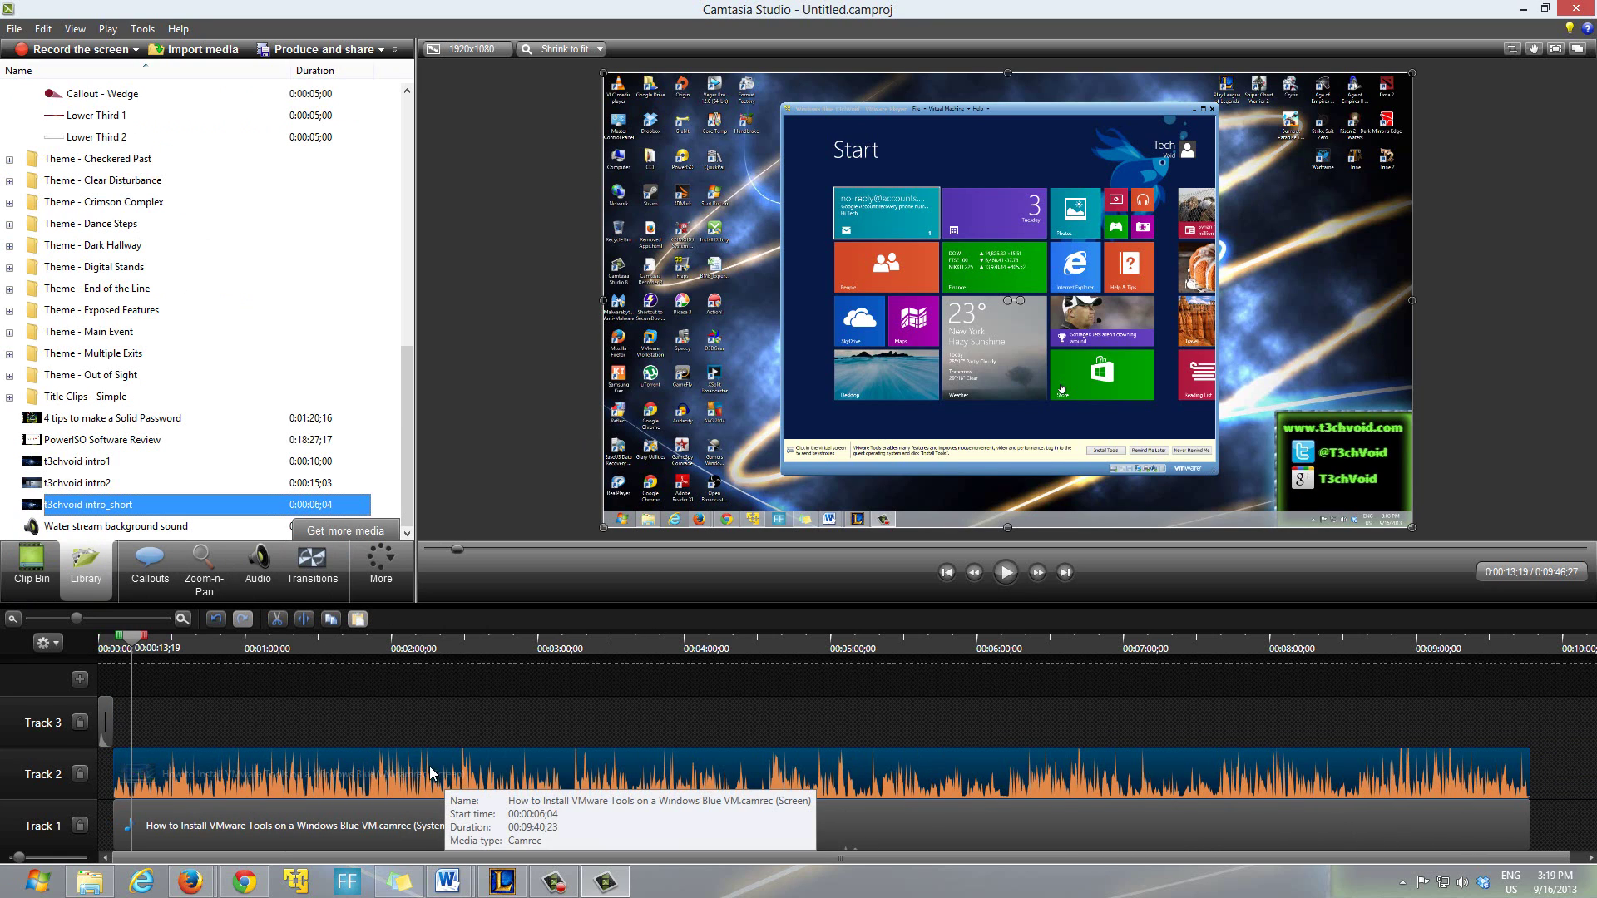
pyautogui.click(177, 649)
pyautogui.click(238, 649)
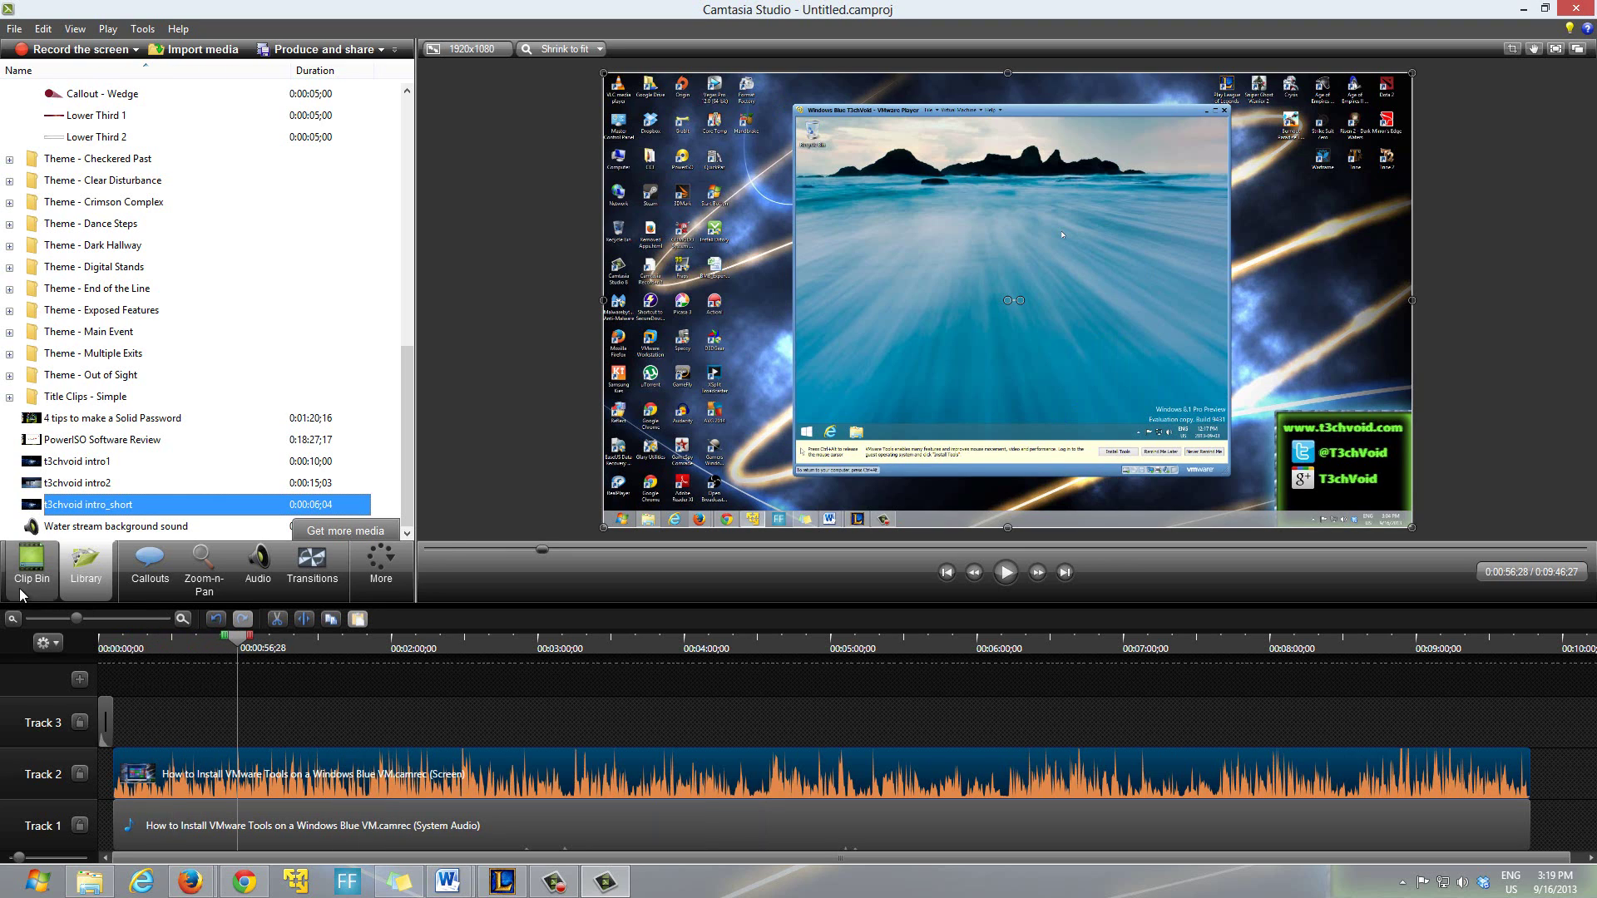
pyautogui.click(31, 566)
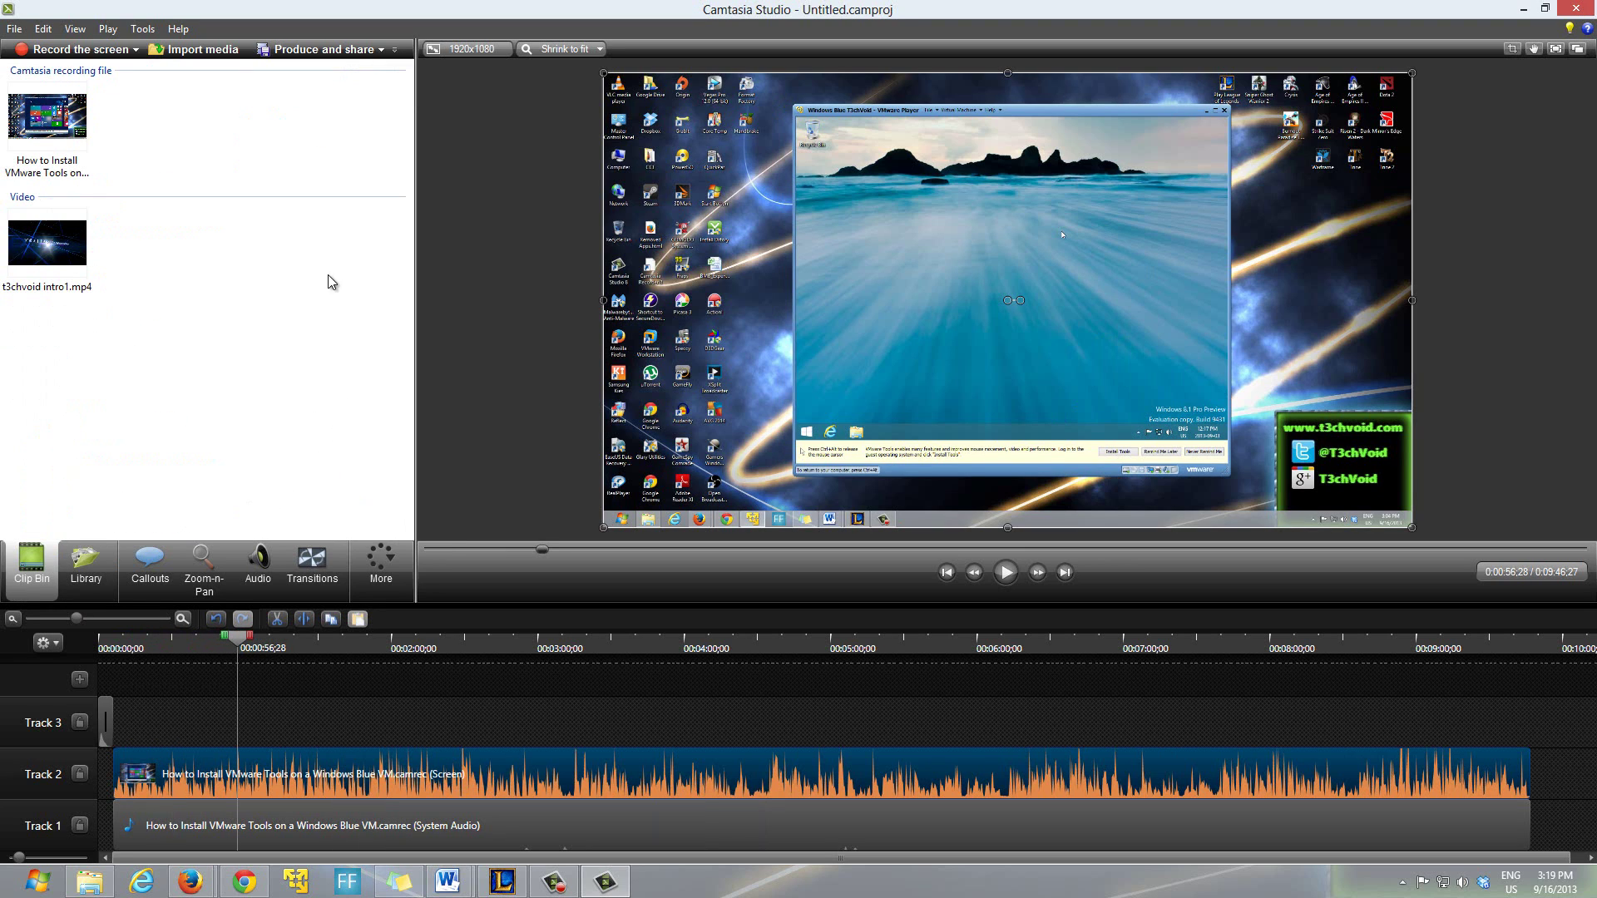
pyautogui.click(202, 52)
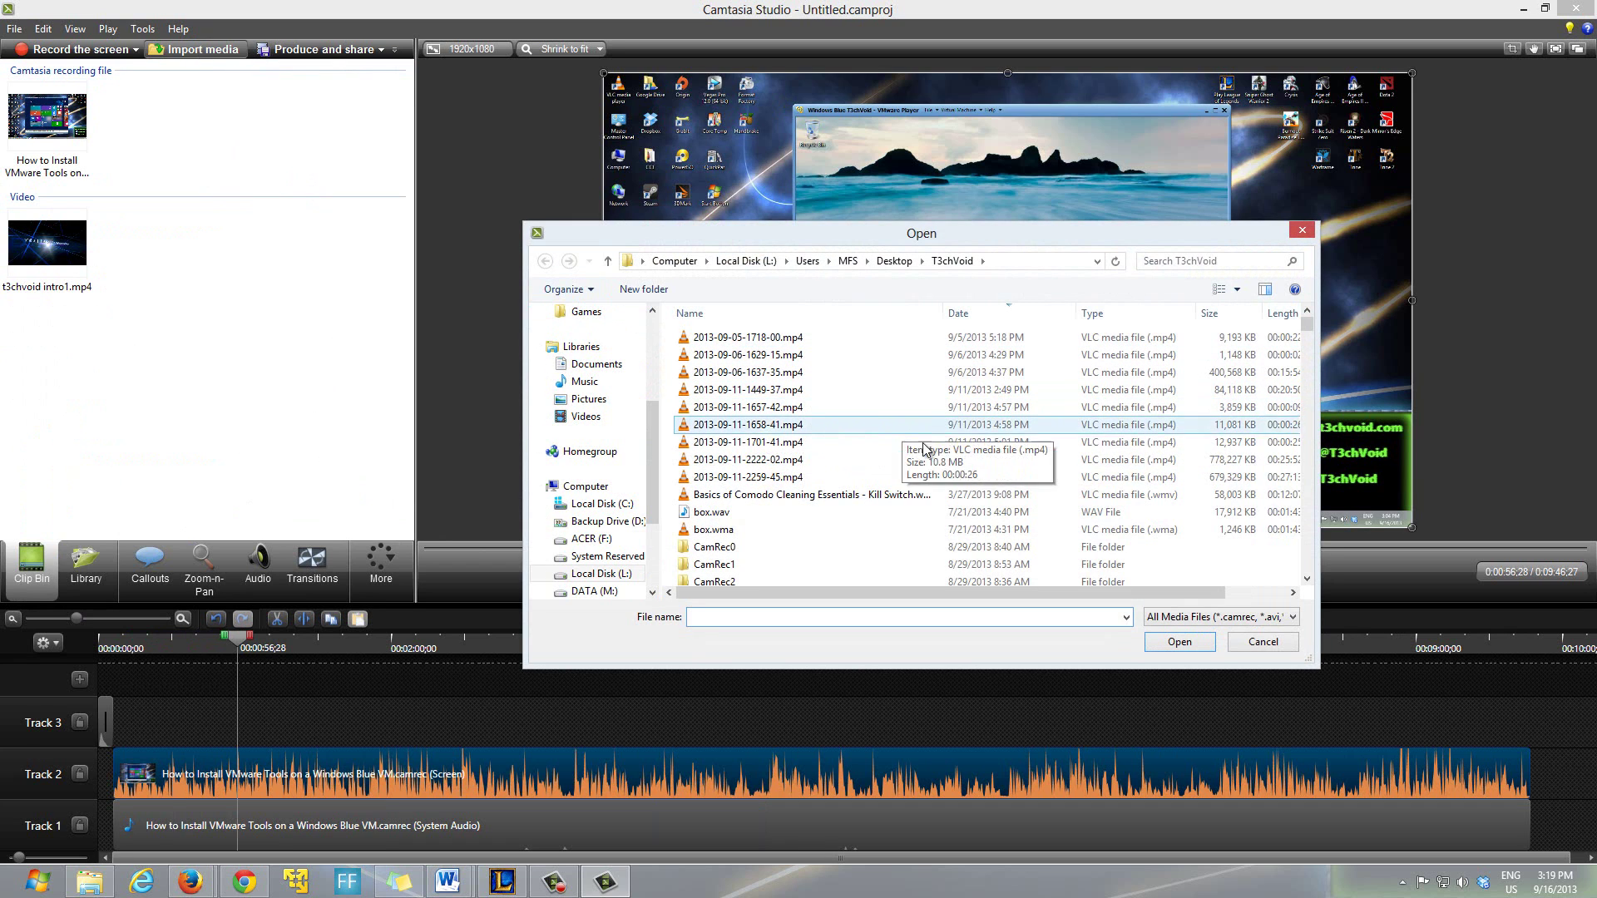
pyautogui.moveTo(1307, 326); pyautogui.dragTo(1309, 376)
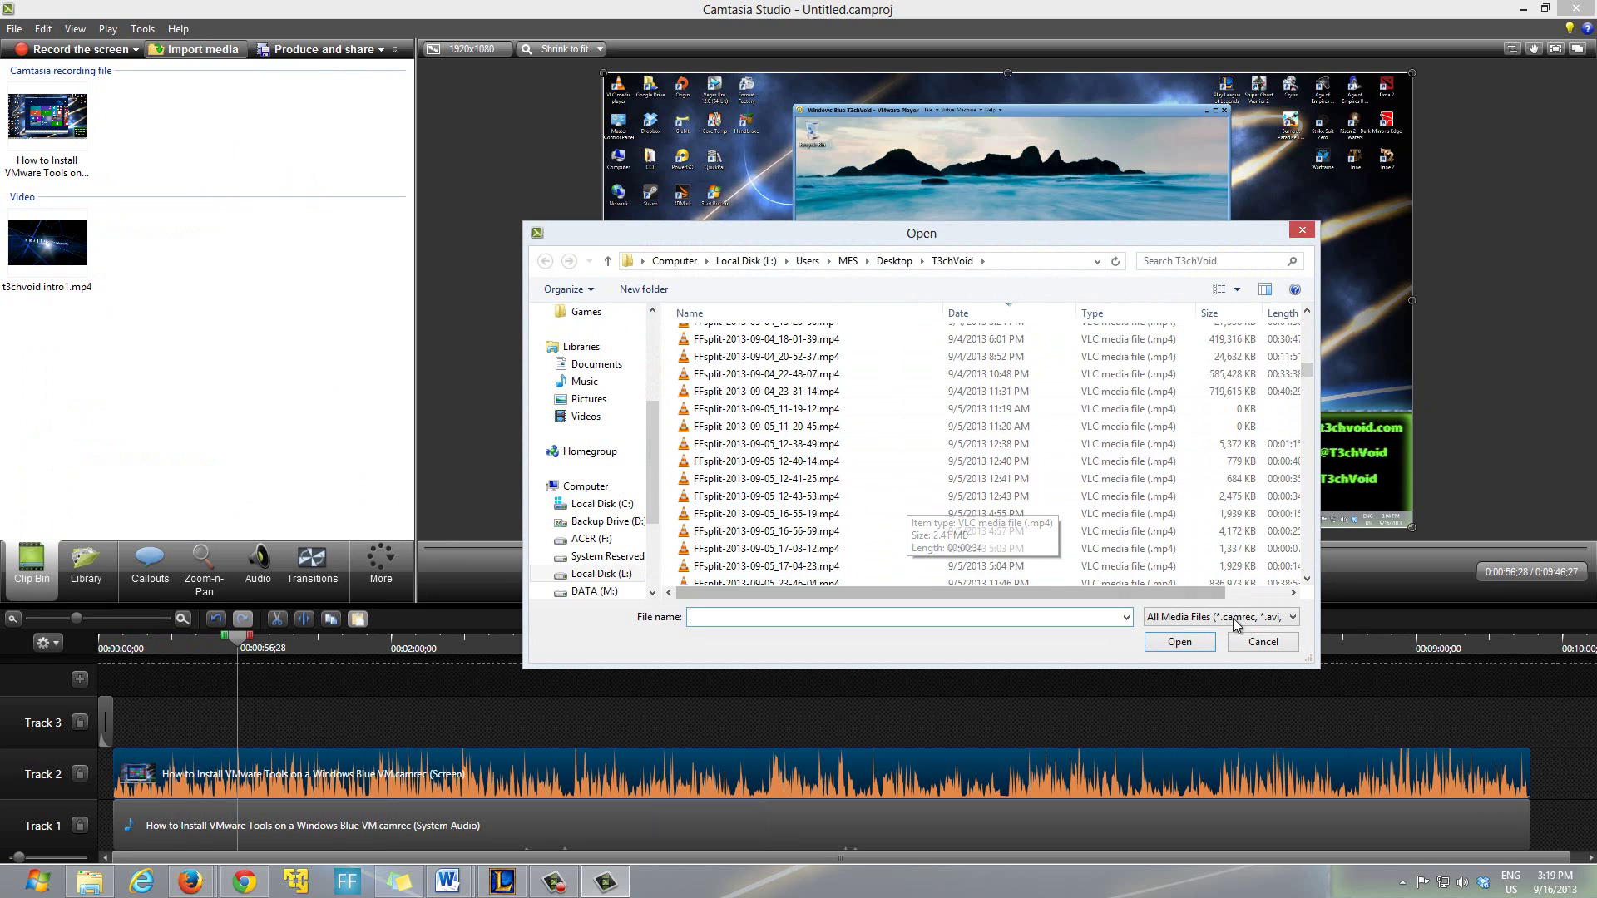
pyautogui.click(1247, 642)
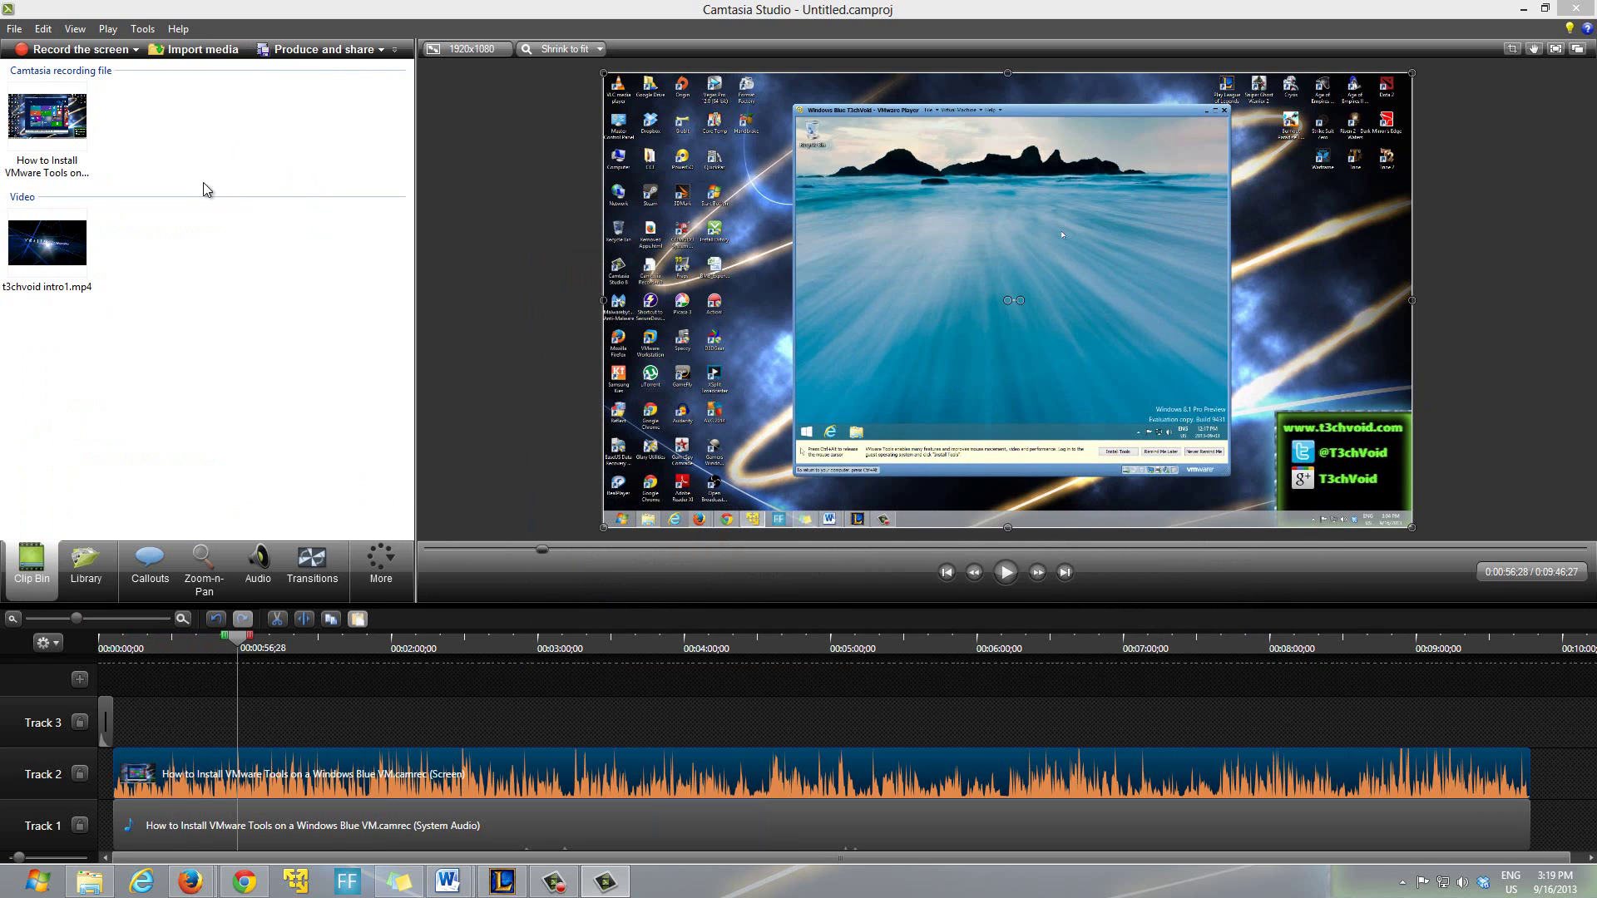
pyautogui.moveTo(50, 137); pyautogui.dragTo(223, 713)
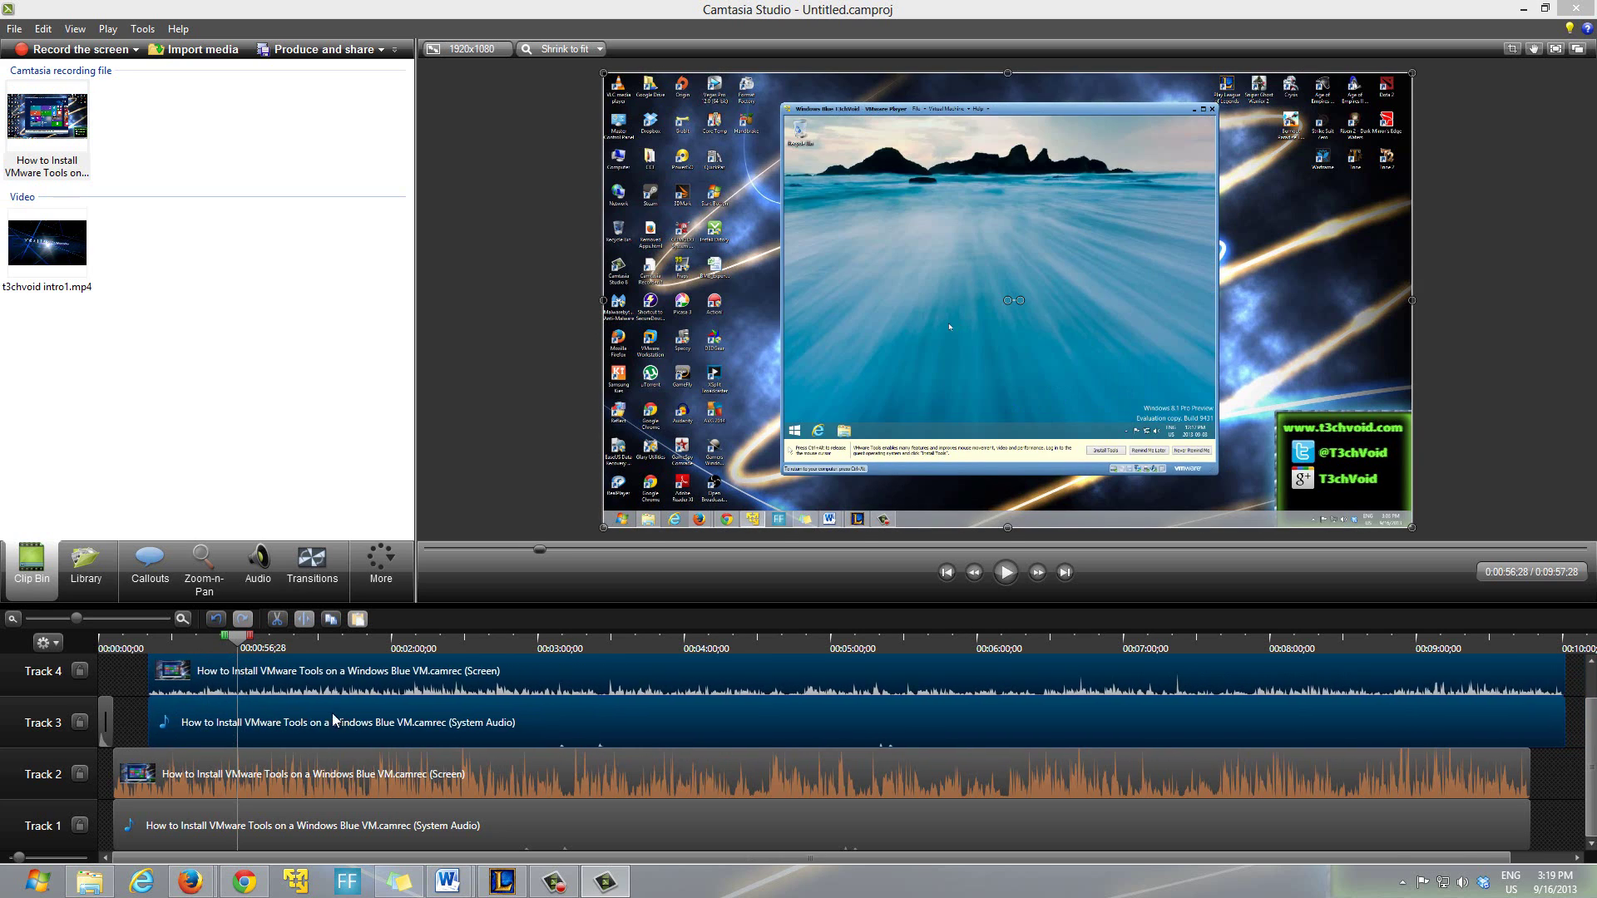
pyautogui.moveTo(334, 720); pyautogui.dragTo(503, 715)
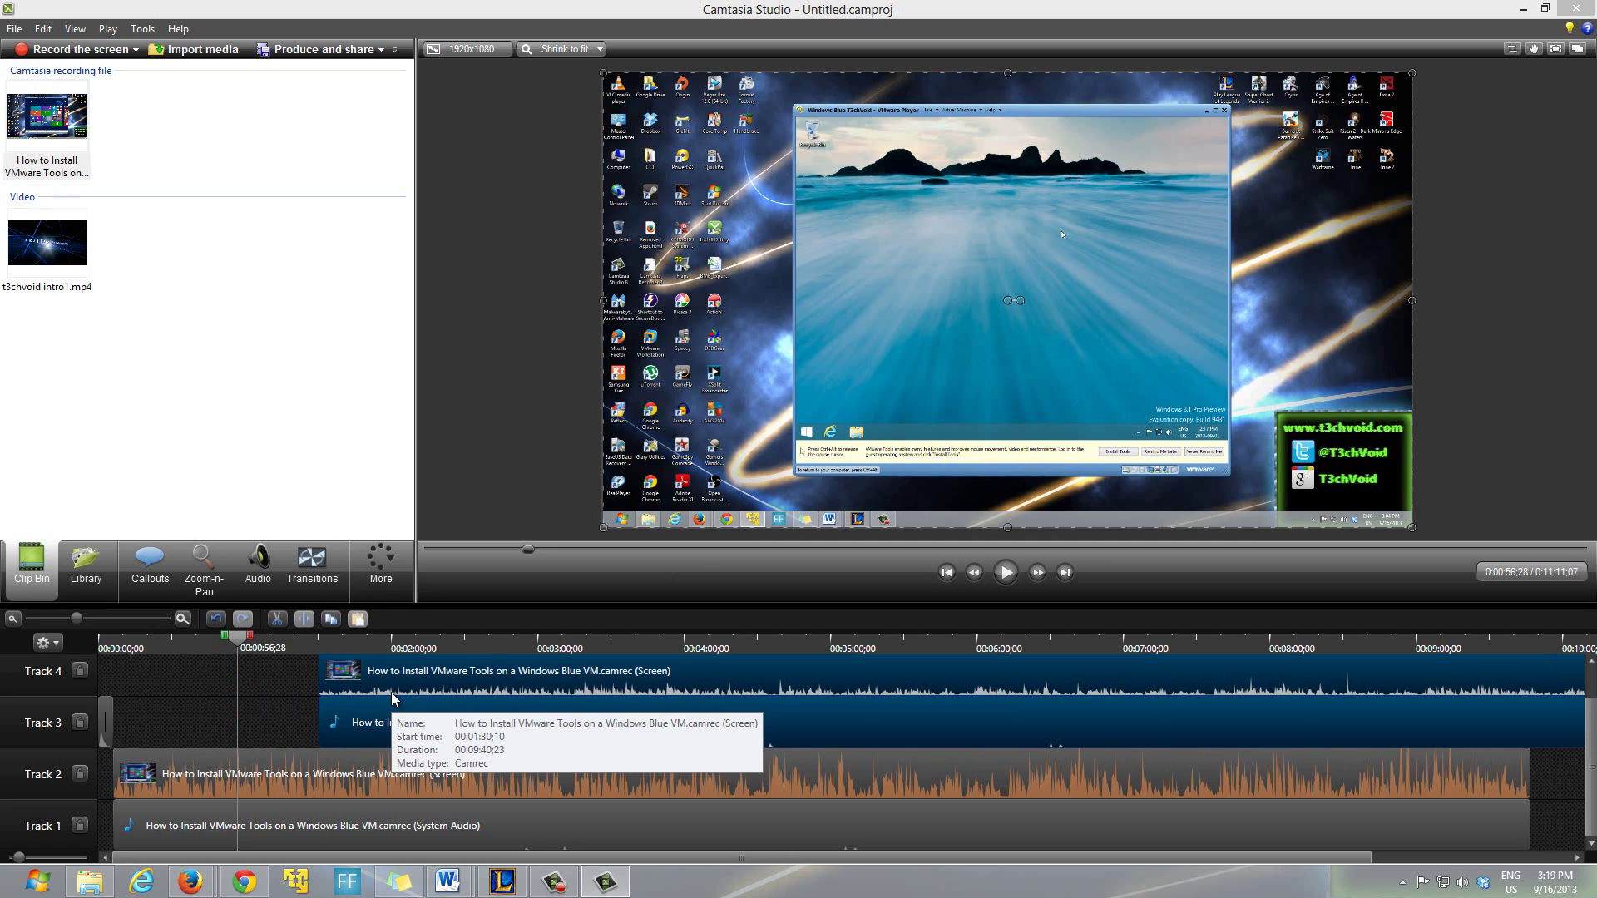
pyautogui.press('Delete')
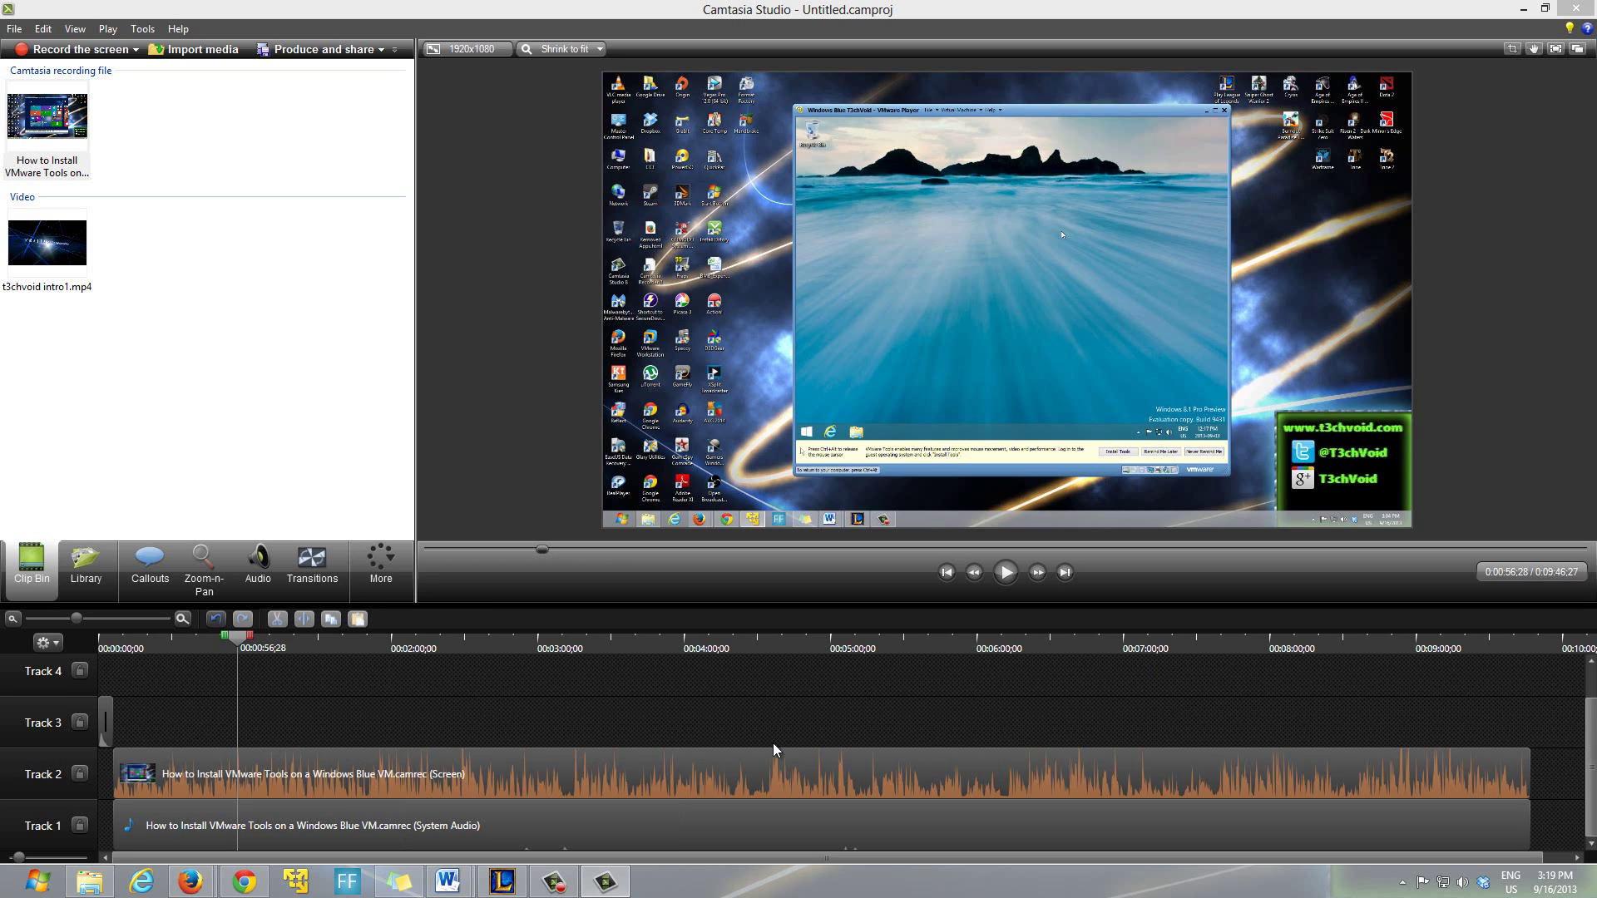
# Step: Select the Track 2 VMware Tools clip, start producing, and view the Production Wizard presets
pyautogui.click(502, 787)
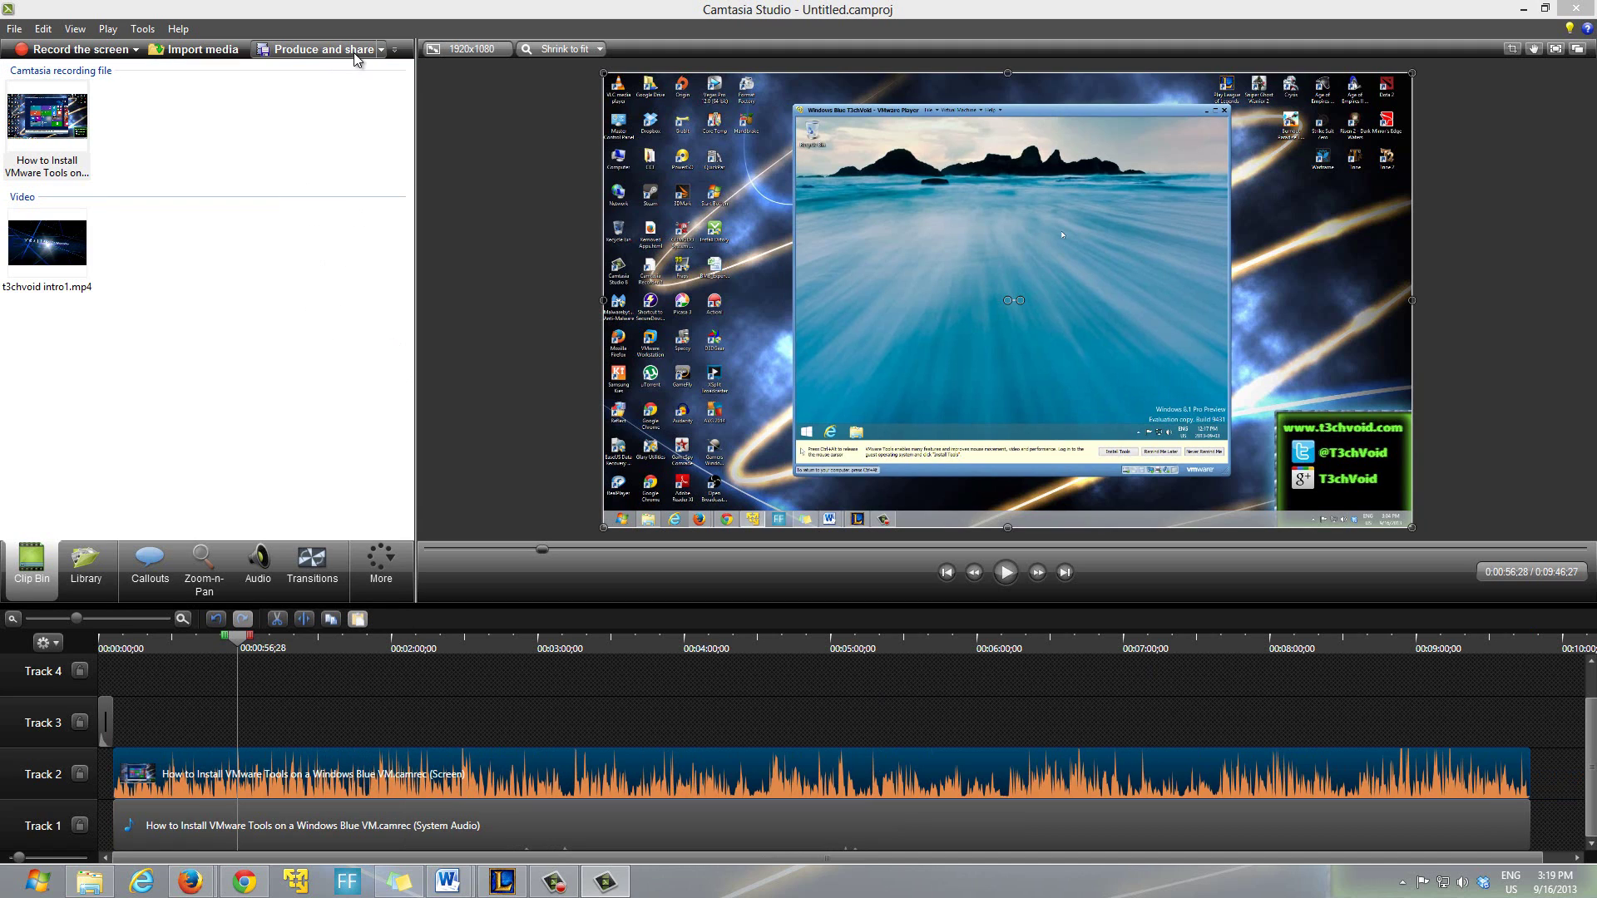
pyautogui.click(304, 50)
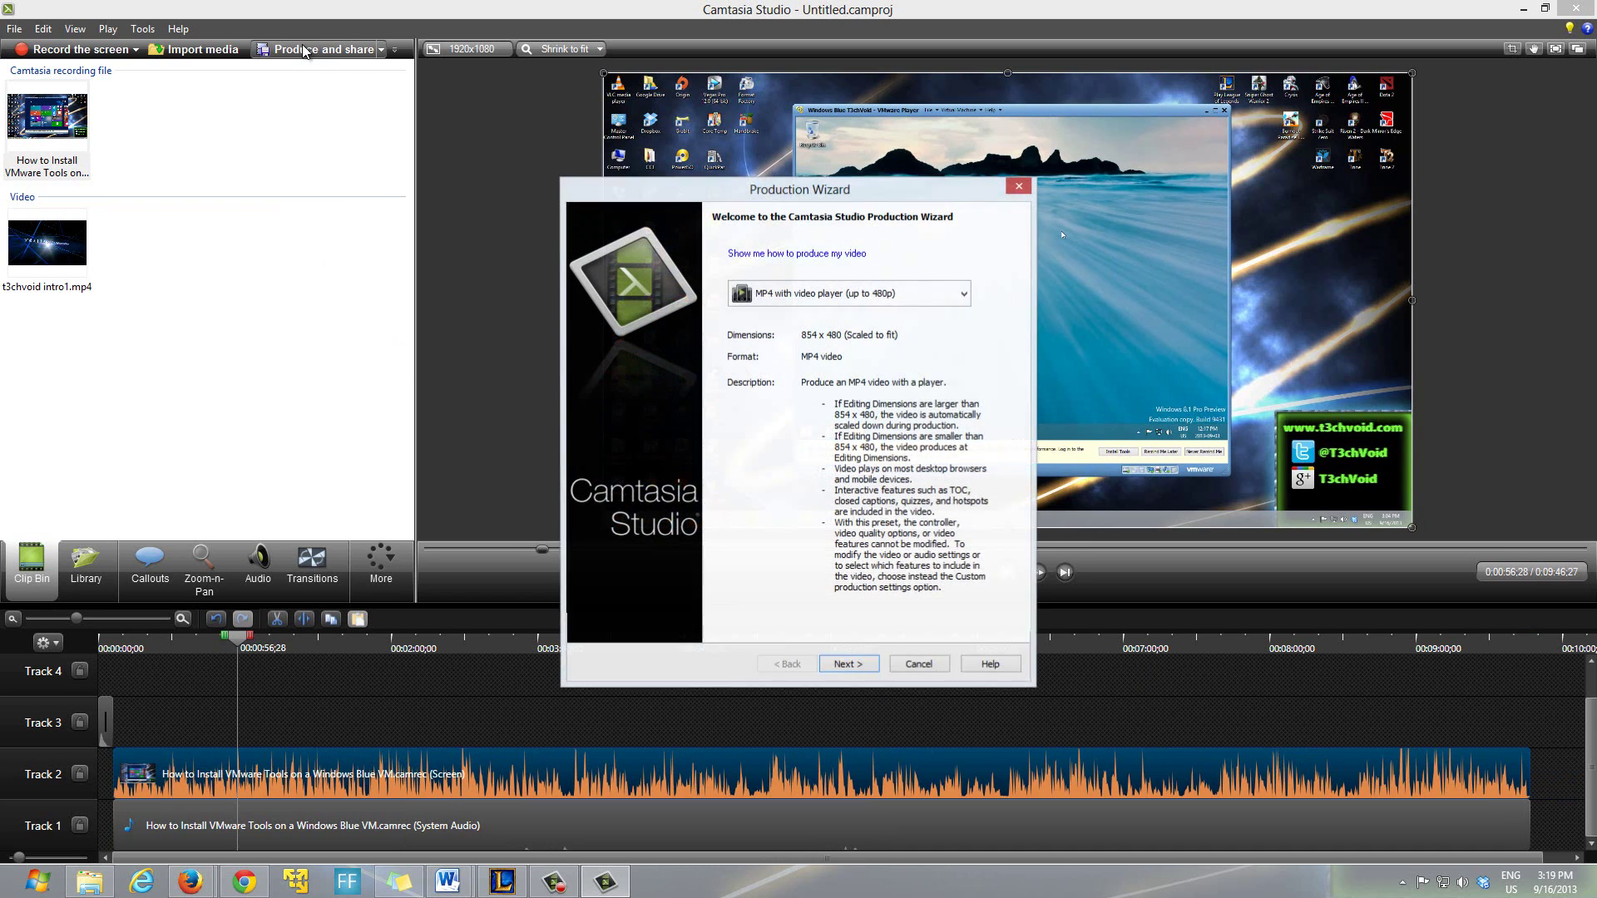
pyautogui.click(961, 293)
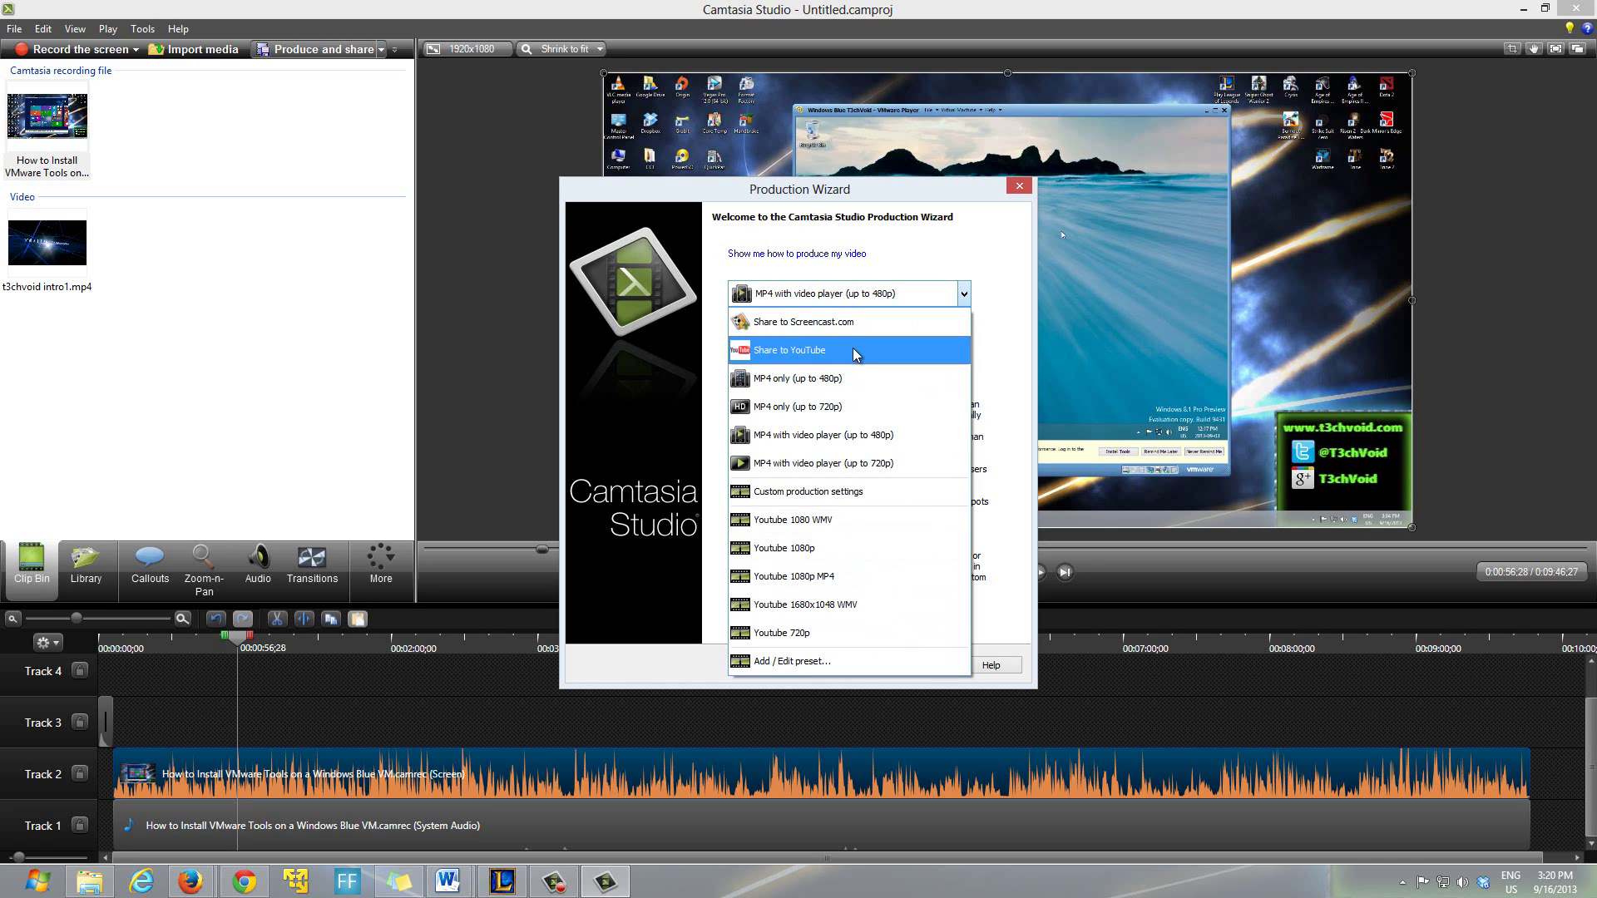
# Step: Review the existing production presets in Add / Edit preset, then start a New preset
pyautogui.click(786, 662)
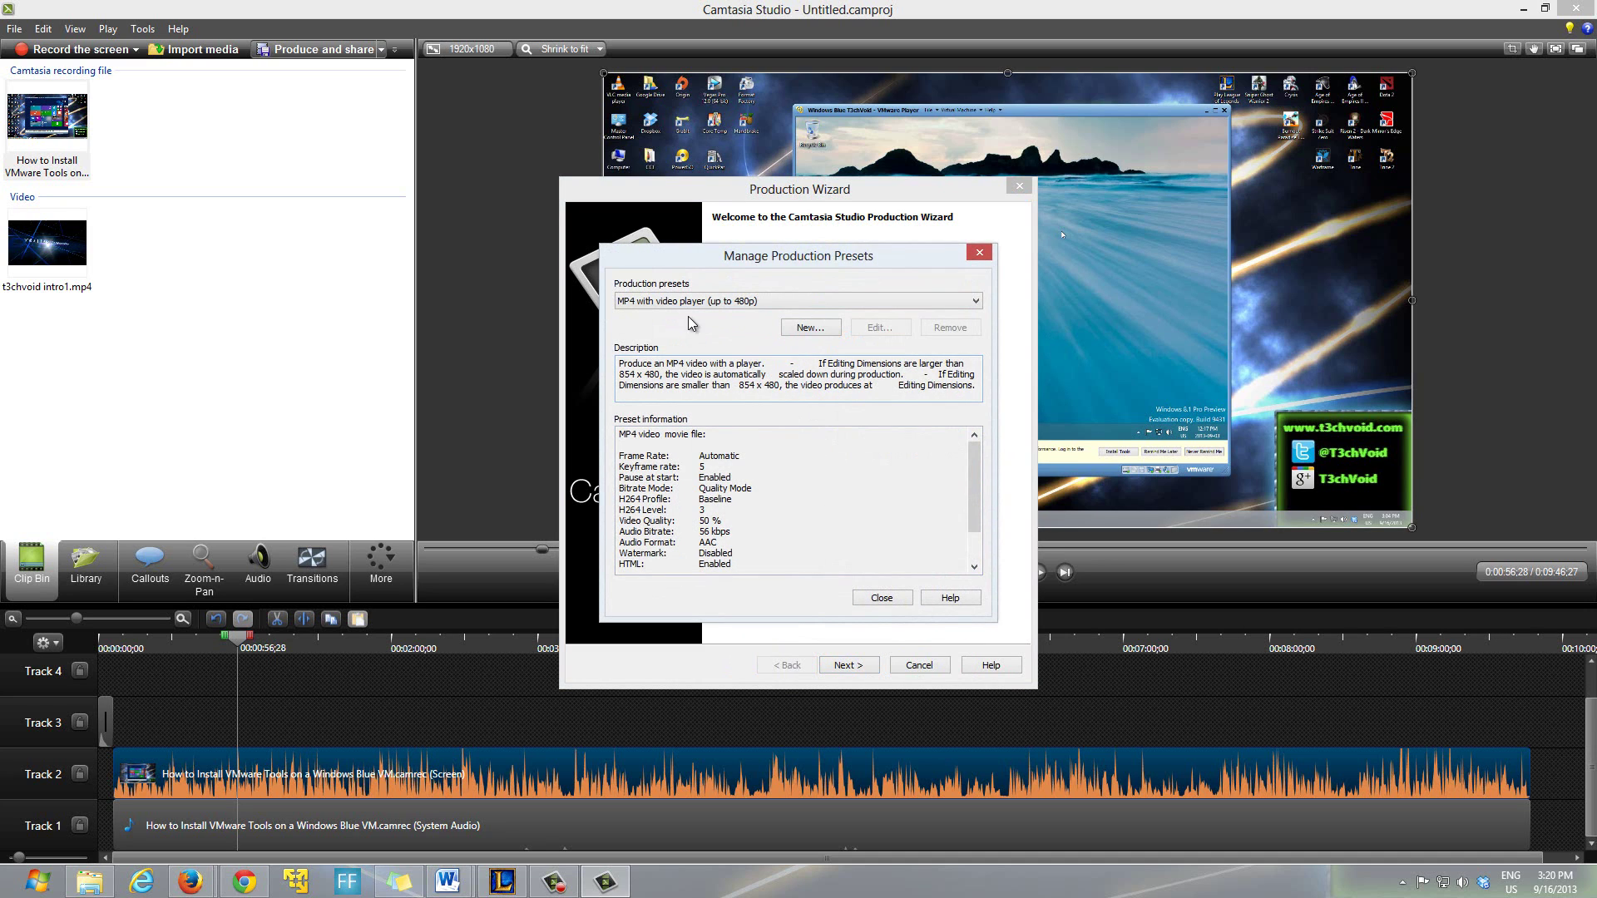
pyautogui.click(765, 300)
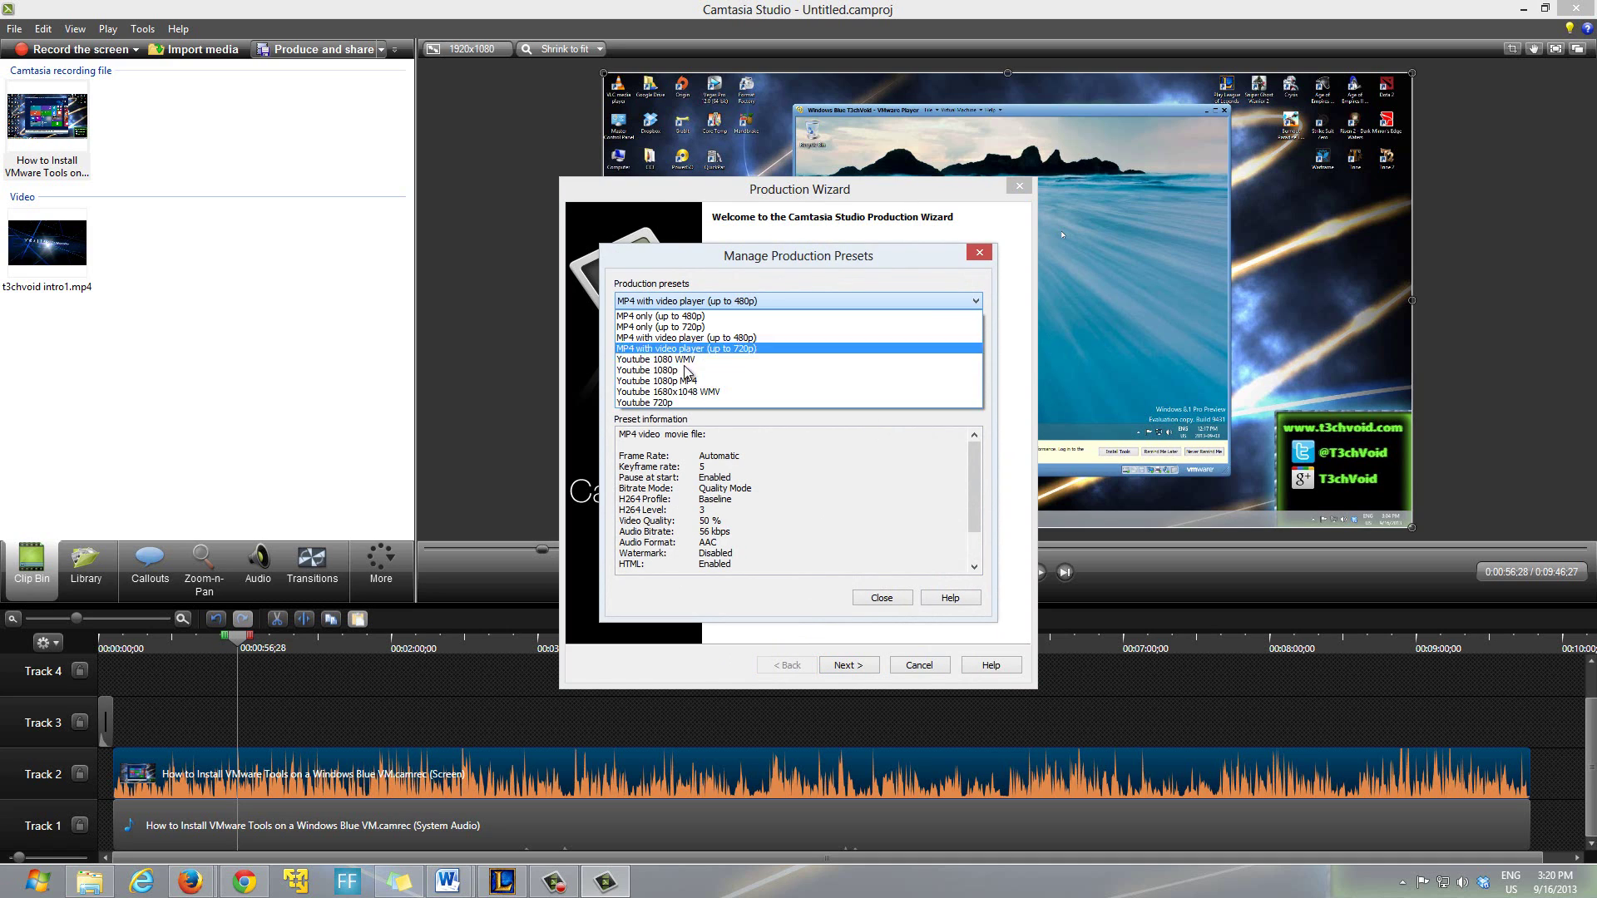
pyautogui.click(694, 421)
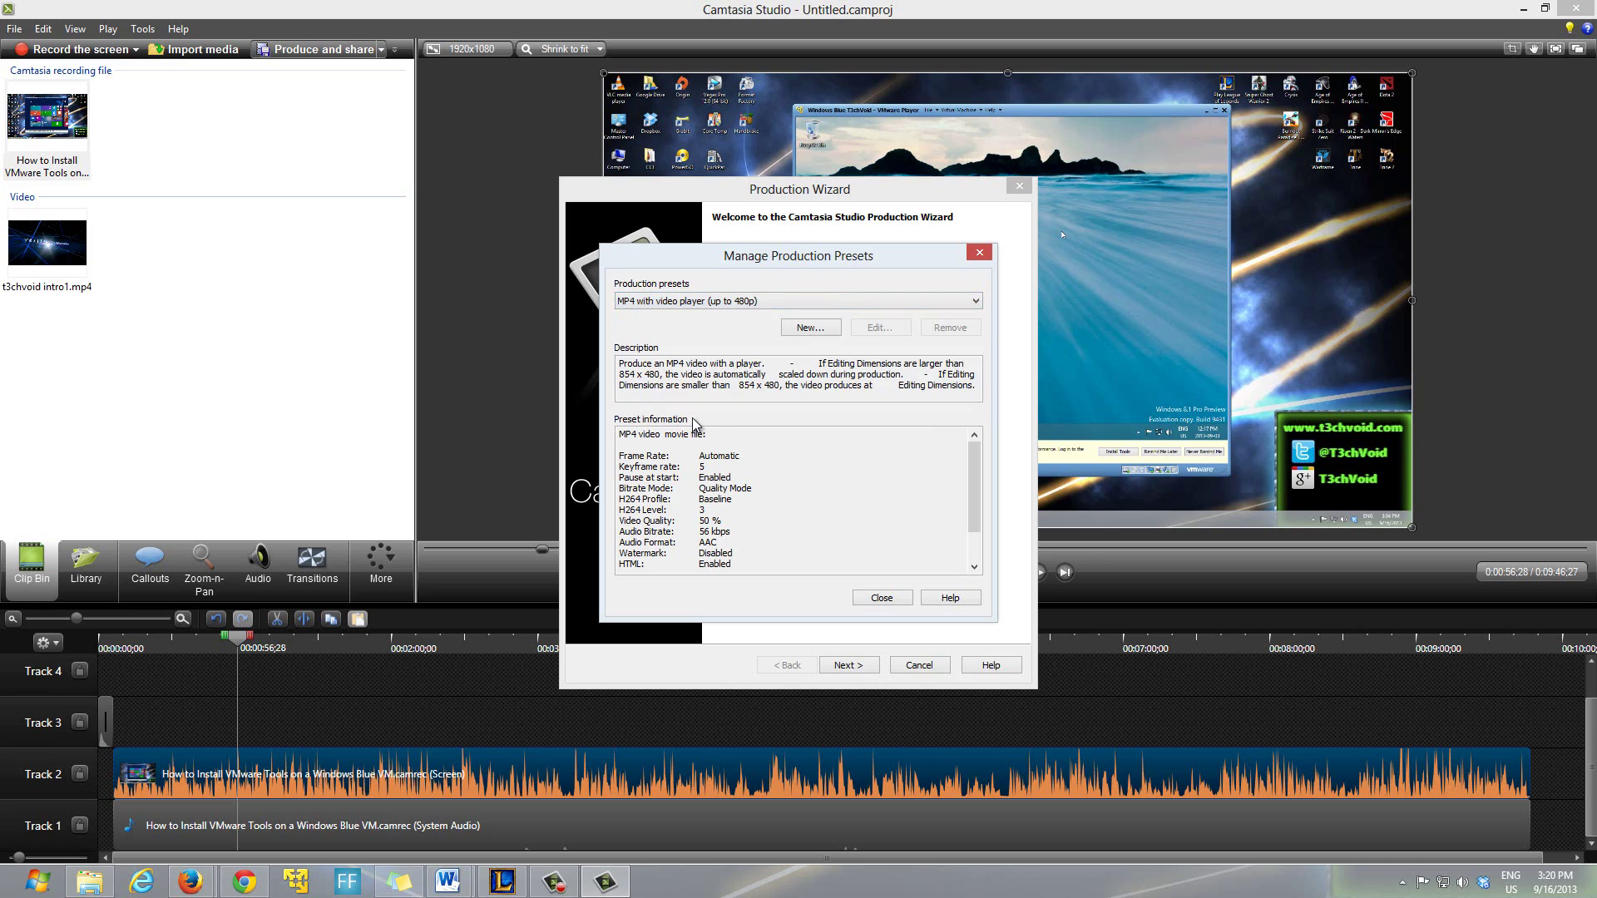
pyautogui.click(801, 330)
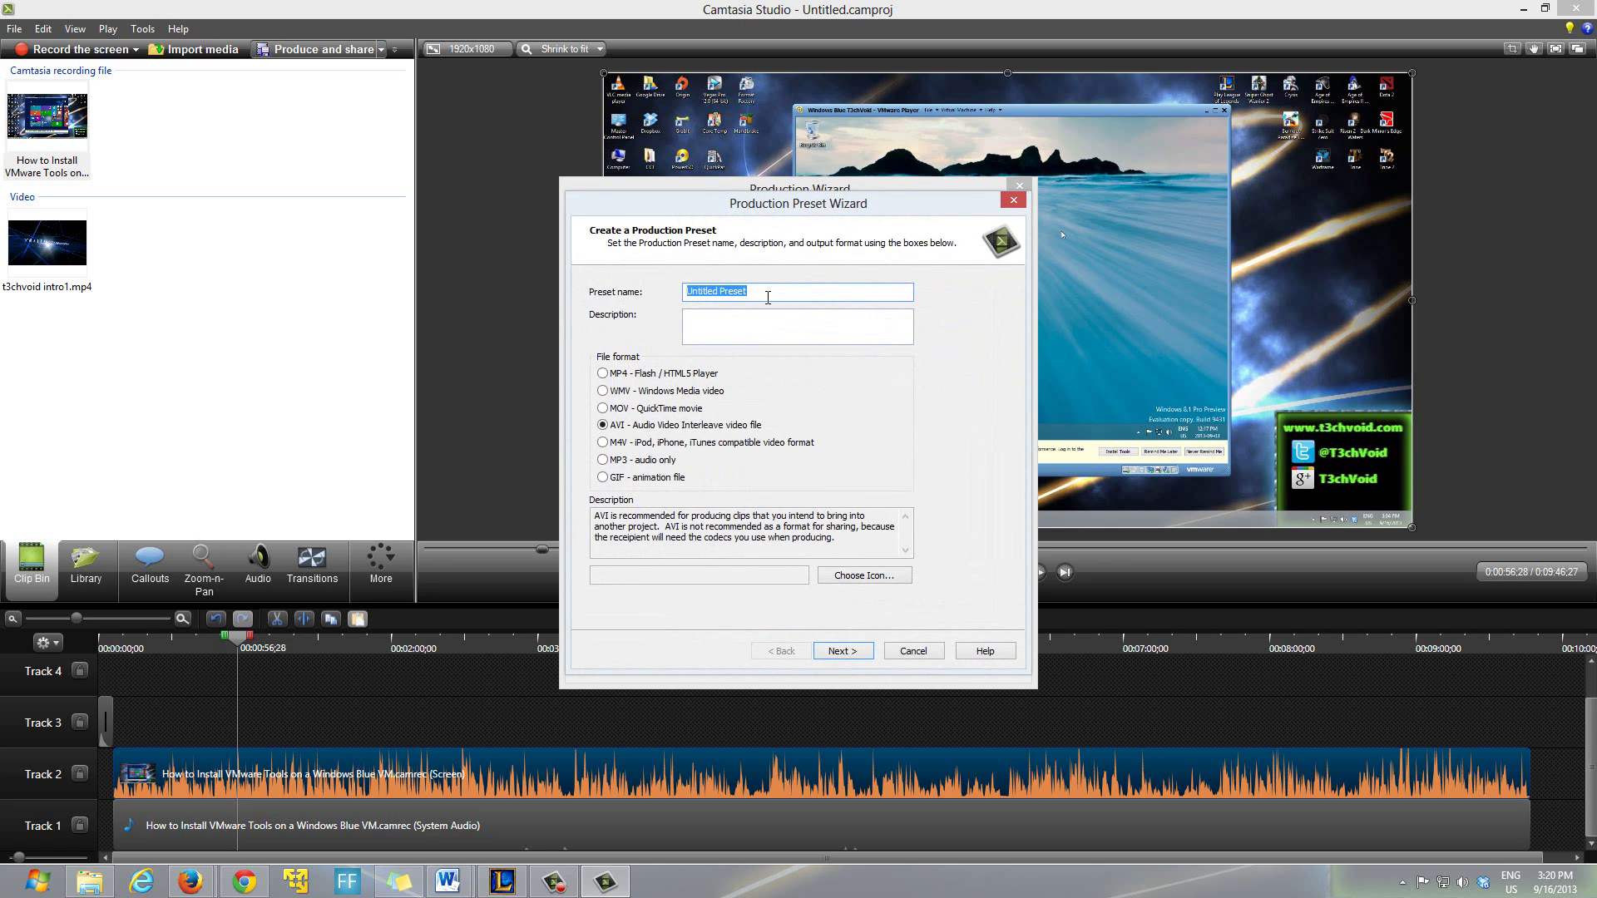
# Step: Name the new preset 'HD1080p Youtube Video' and choose WMV - Windows Media video format
pyautogui.write('HD1080p Youtube Video')
pyautogui.click(808, 339)
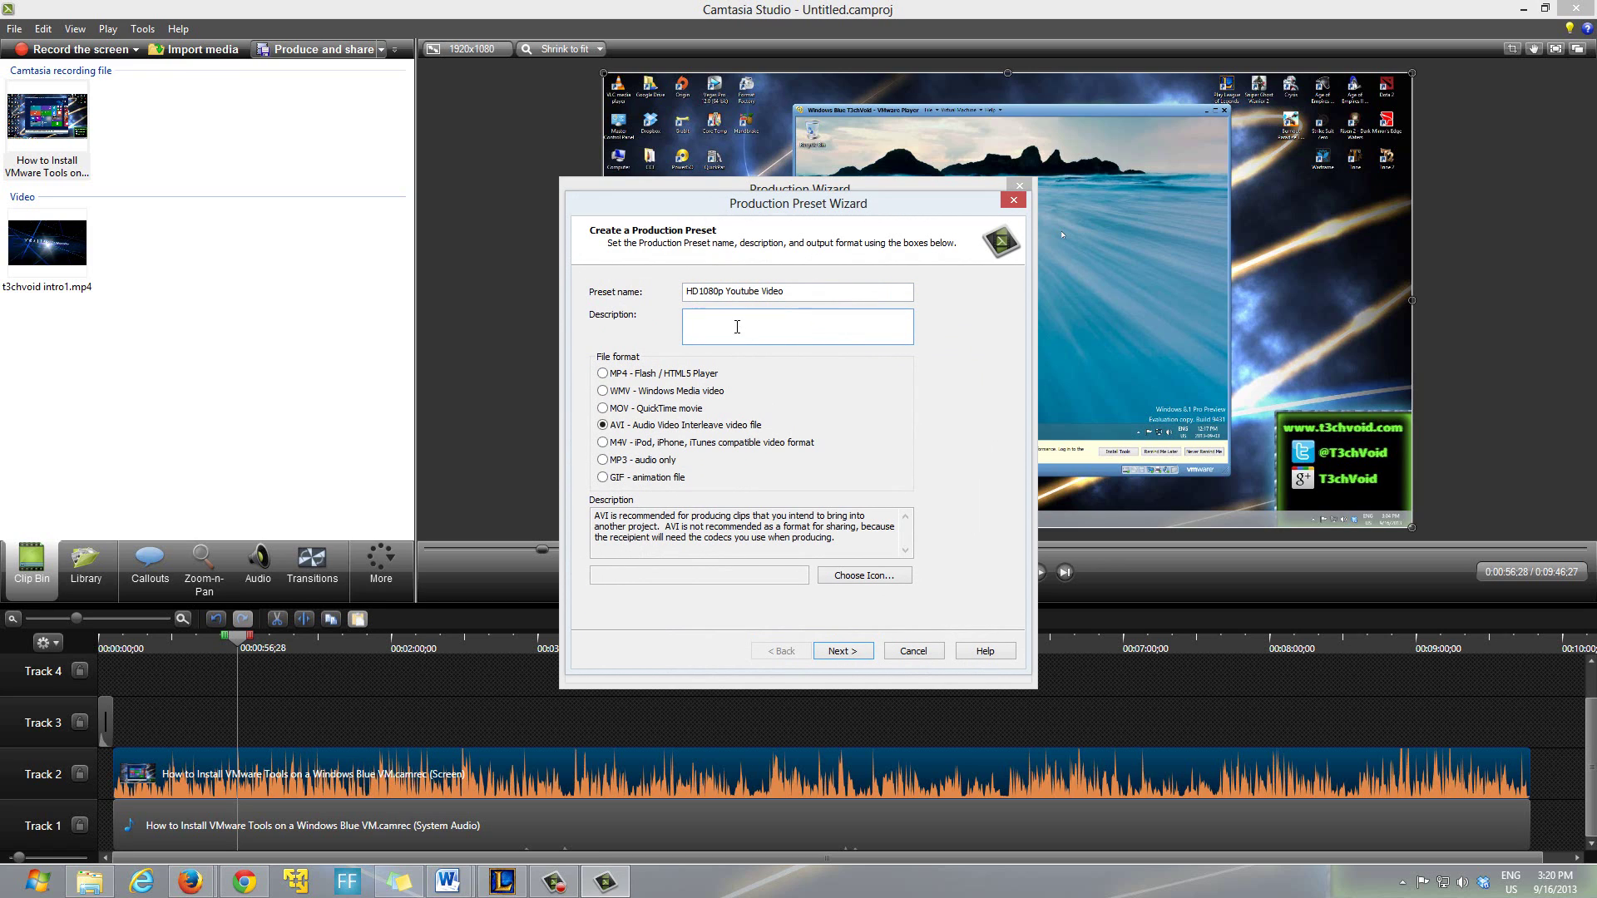
pyautogui.click(737, 326)
pyautogui.click(613, 392)
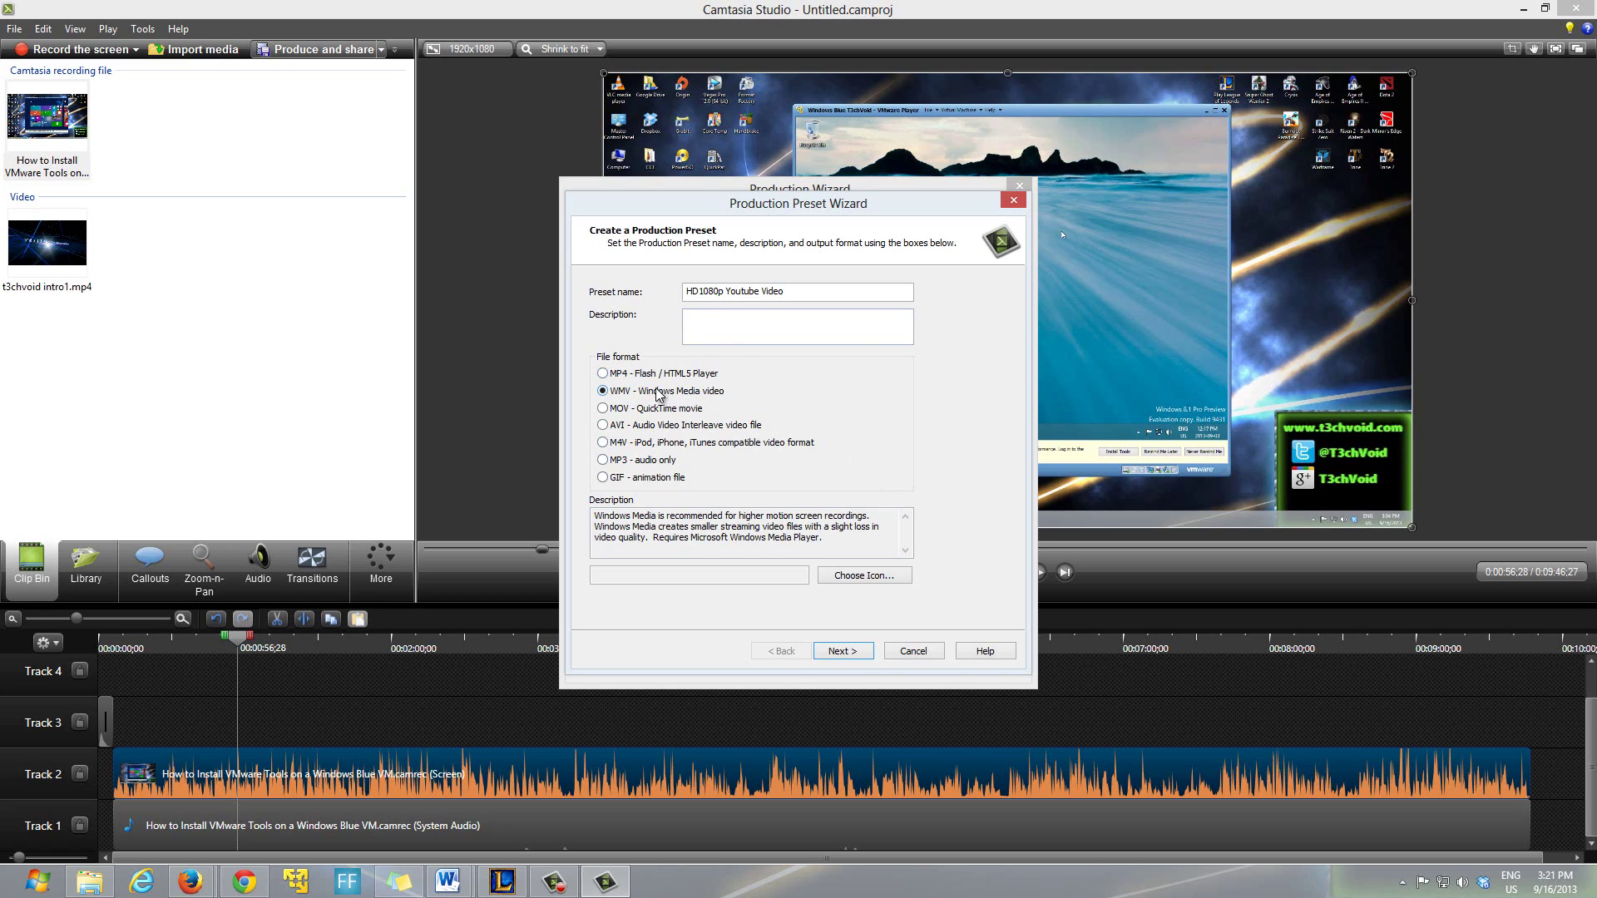
# Step: Keep the Camtasia Studio Best Quality and File Size (Recommended) Windows Media profile
pyautogui.click(840, 652)
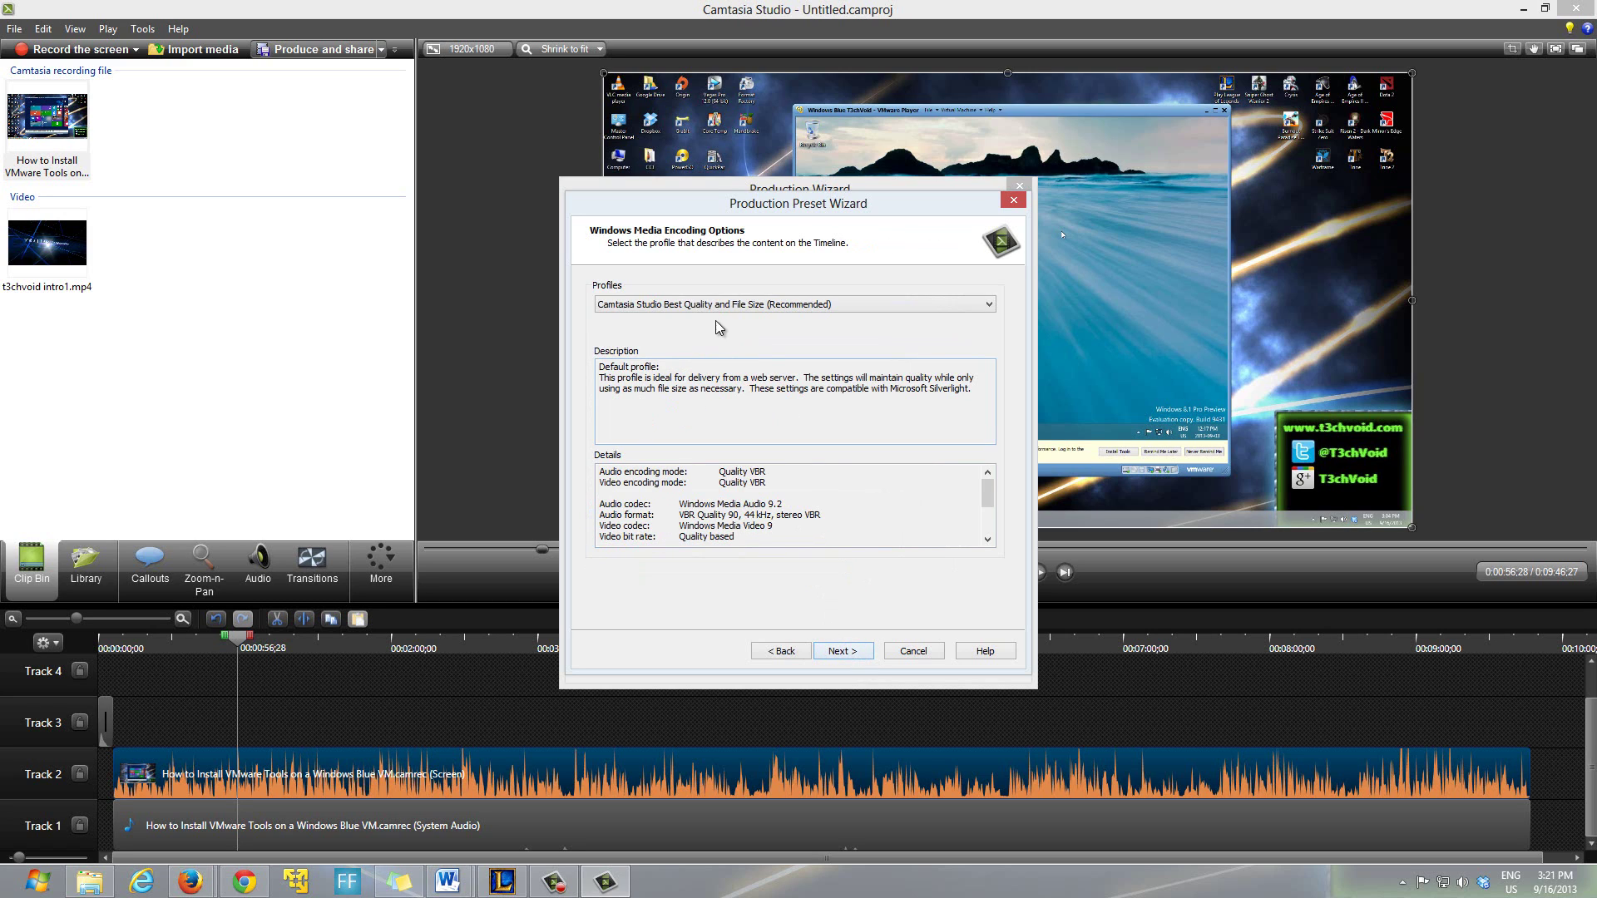
pyautogui.click(837, 306)
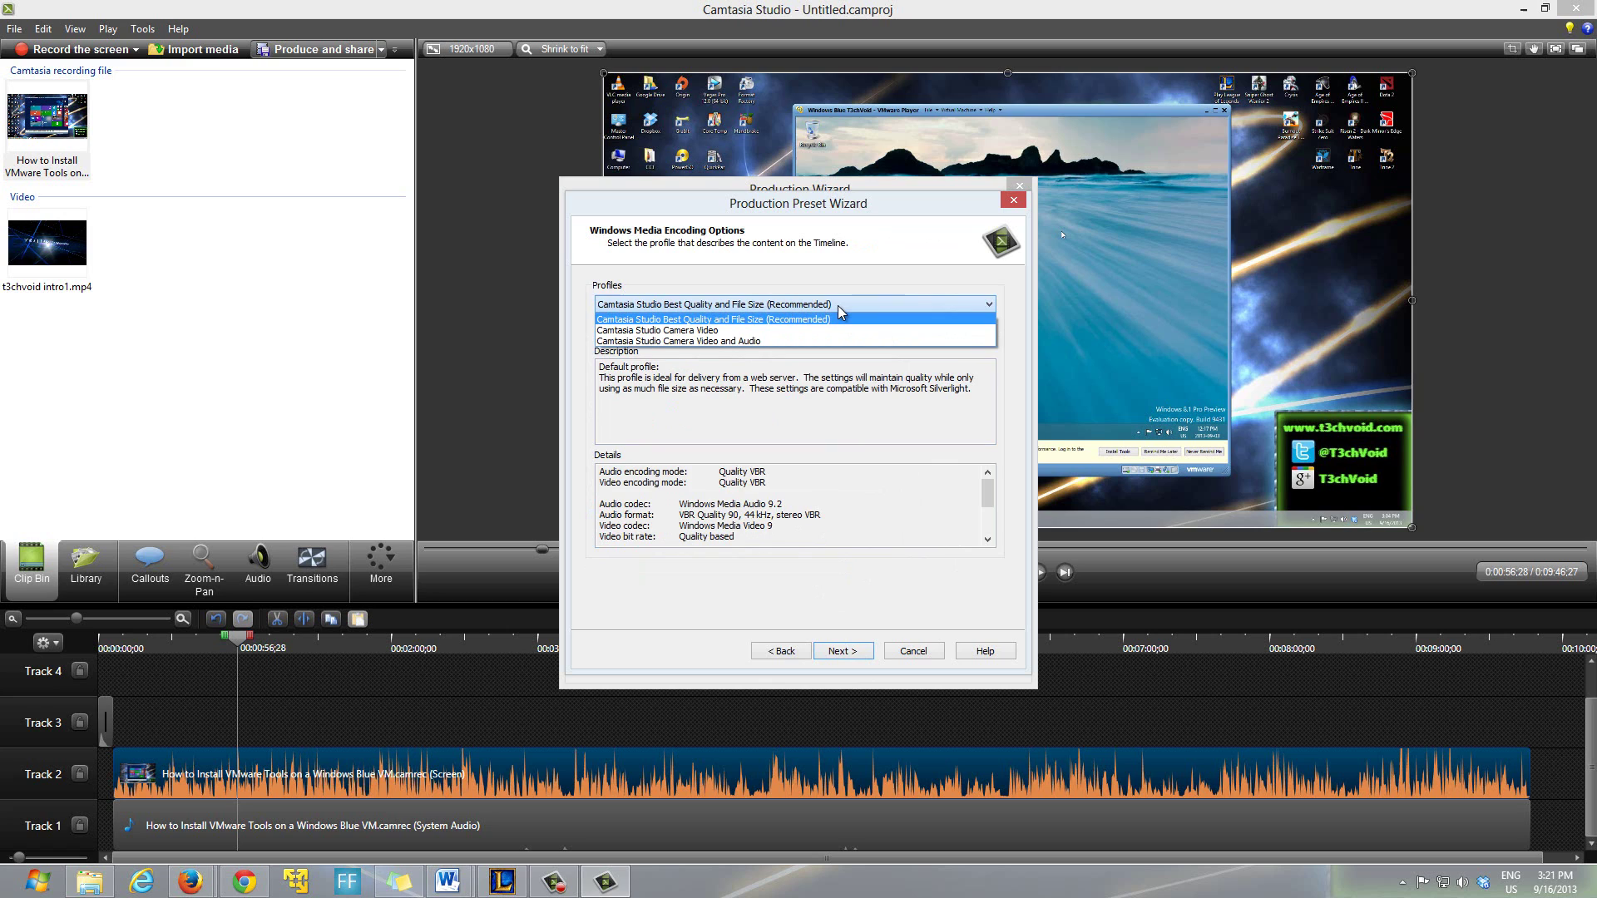
pyautogui.click(726, 319)
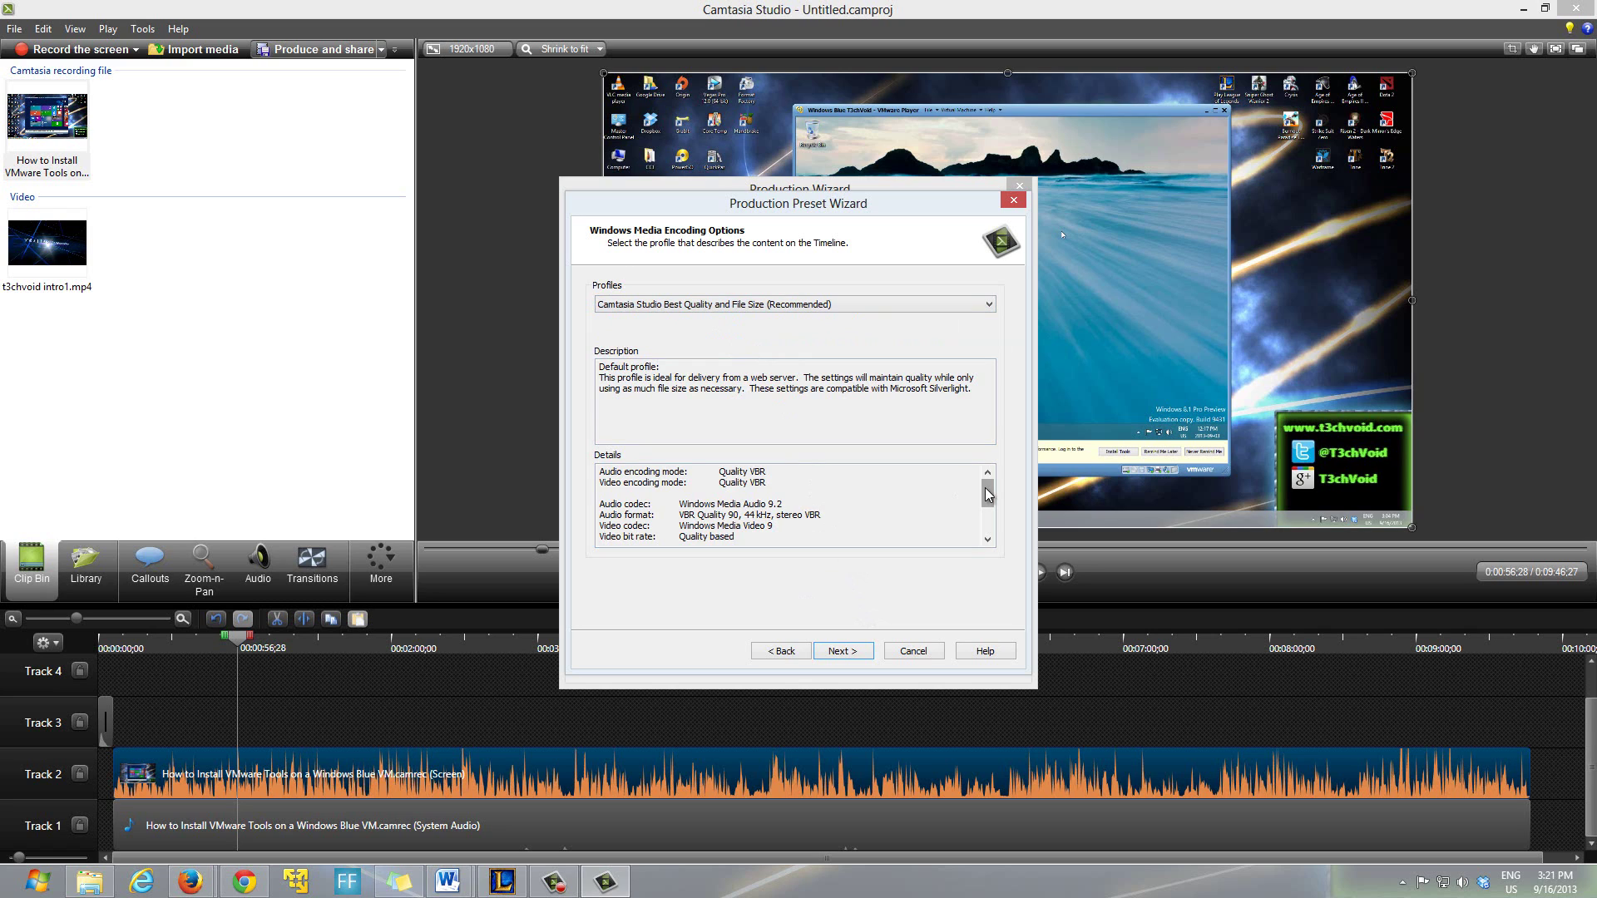
pyautogui.moveTo(988, 494)
pyautogui.mouseDown()
pyautogui.moveTo(990, 512)
pyautogui.moveTo(987, 479)
pyautogui.moveTo(986, 494)
pyautogui.mouseUp()
# Step: Set a custom 1920 × 1080 video size and move on to Video Options
pyautogui.click(842, 650)
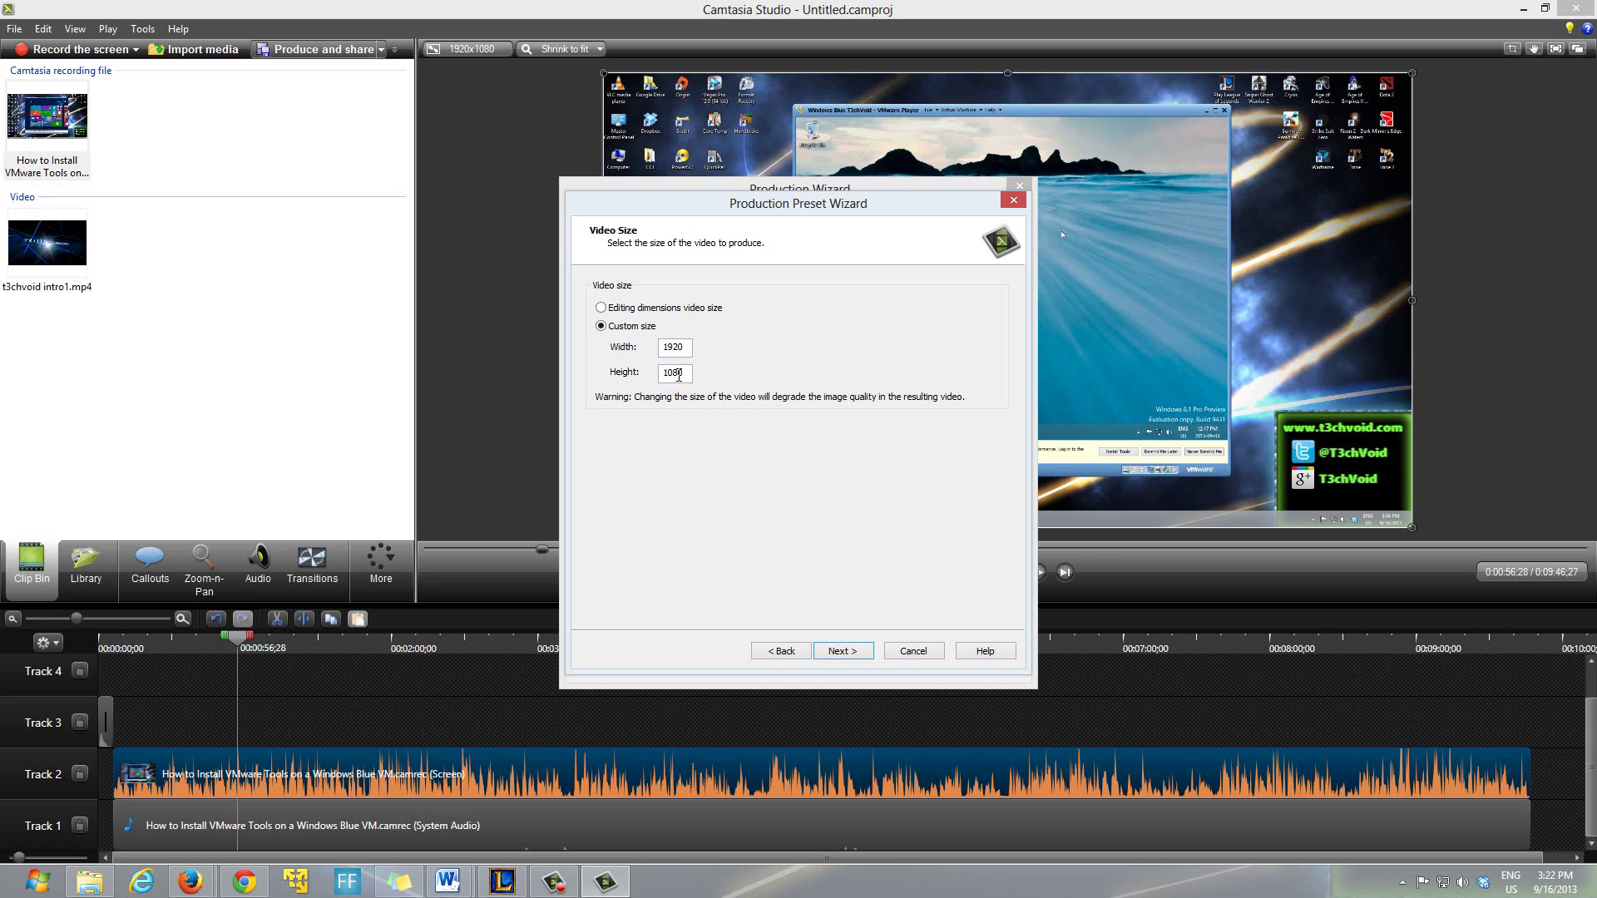
pyautogui.click(847, 651)
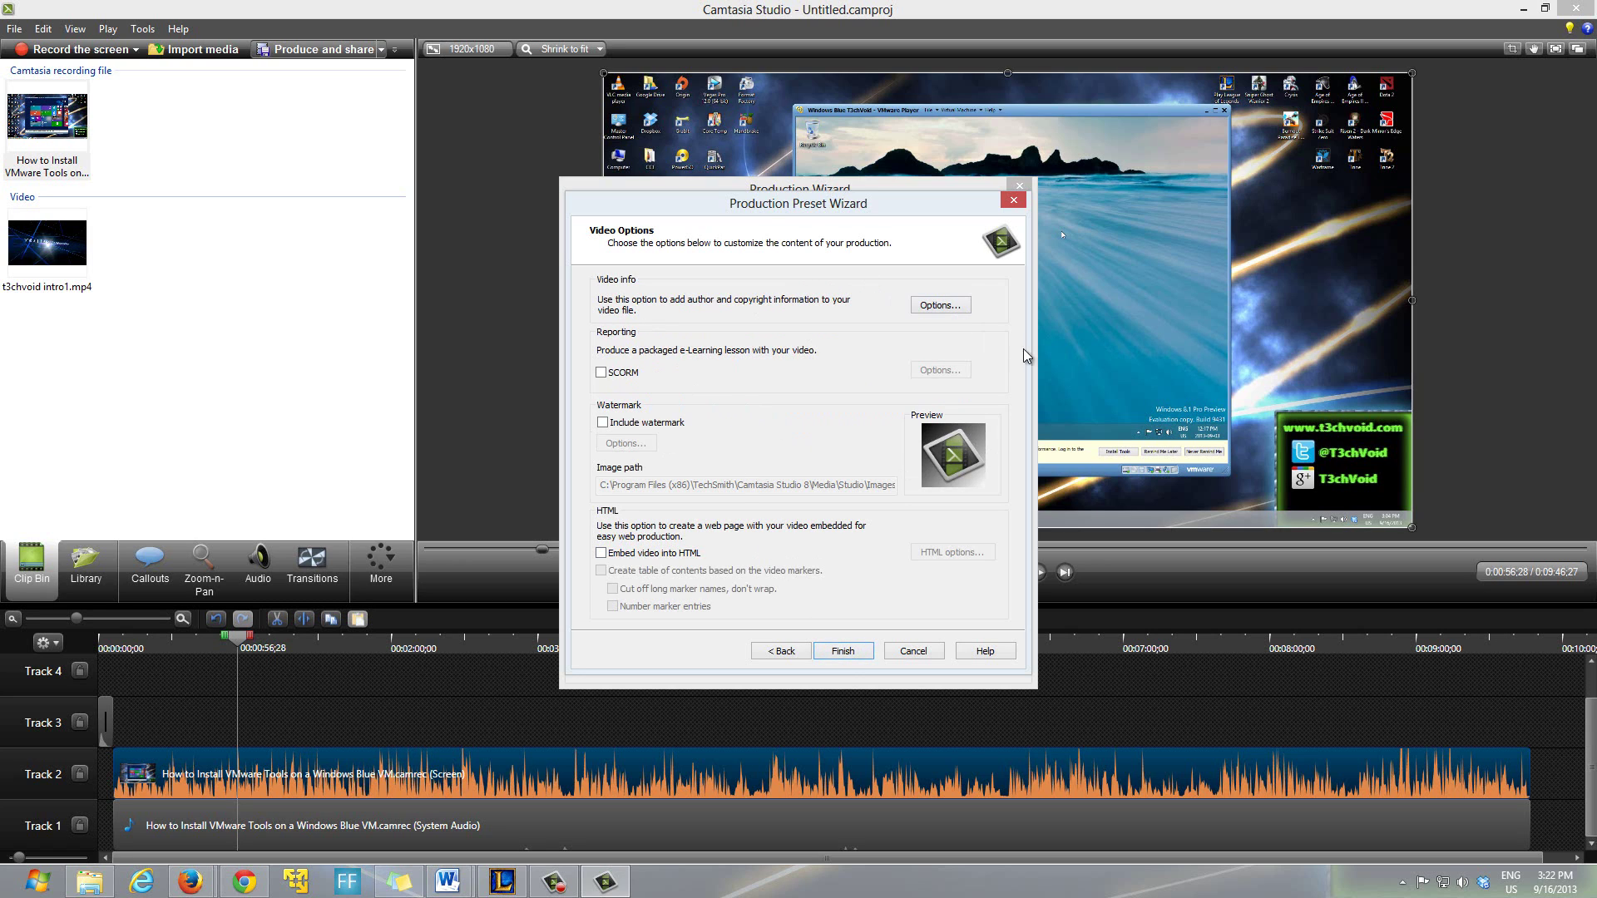
# Step: Leave the video information unchanged and finish saving the HD1080p Youtube Video preset
pyautogui.moveTo(757, 212); pyautogui.dragTo(766, 224)
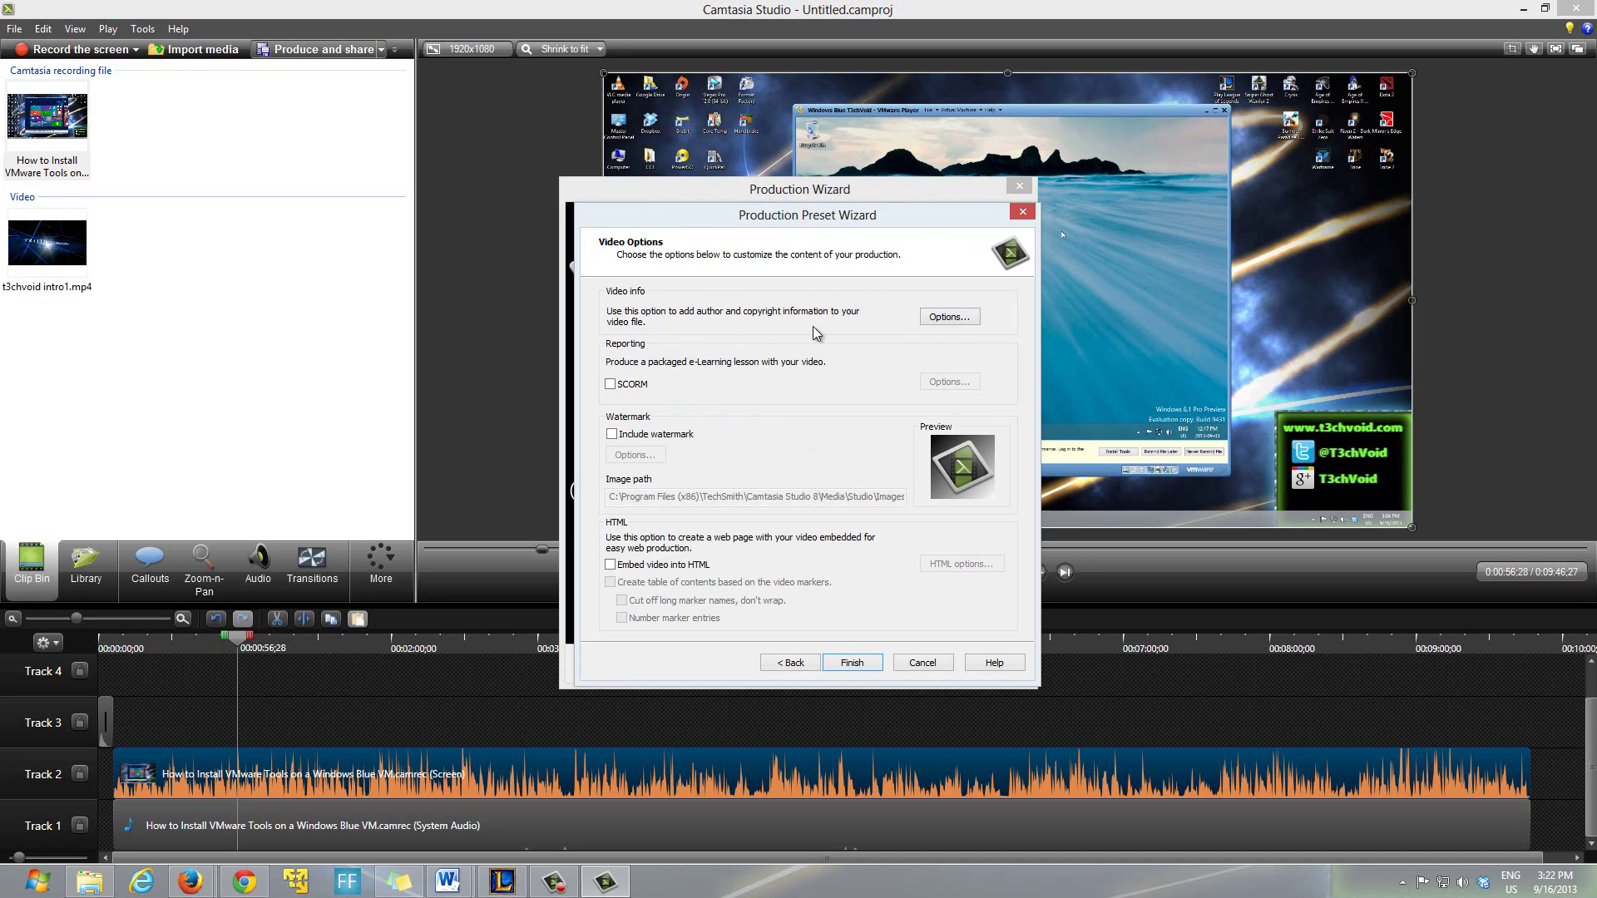
pyautogui.click(949, 317)
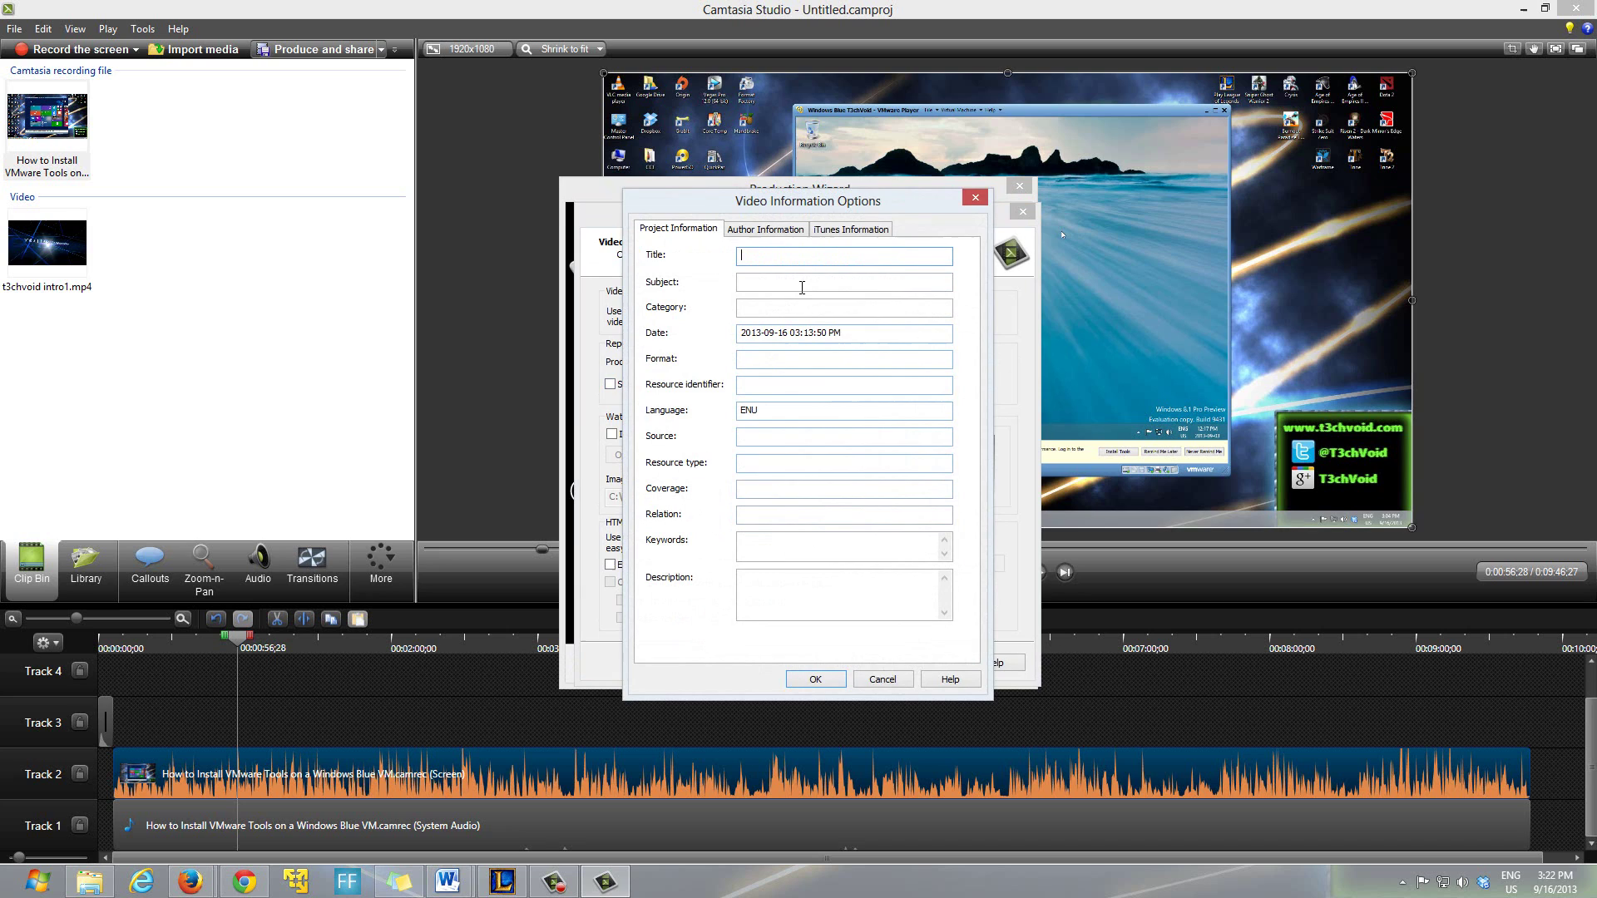
pyautogui.click(880, 680)
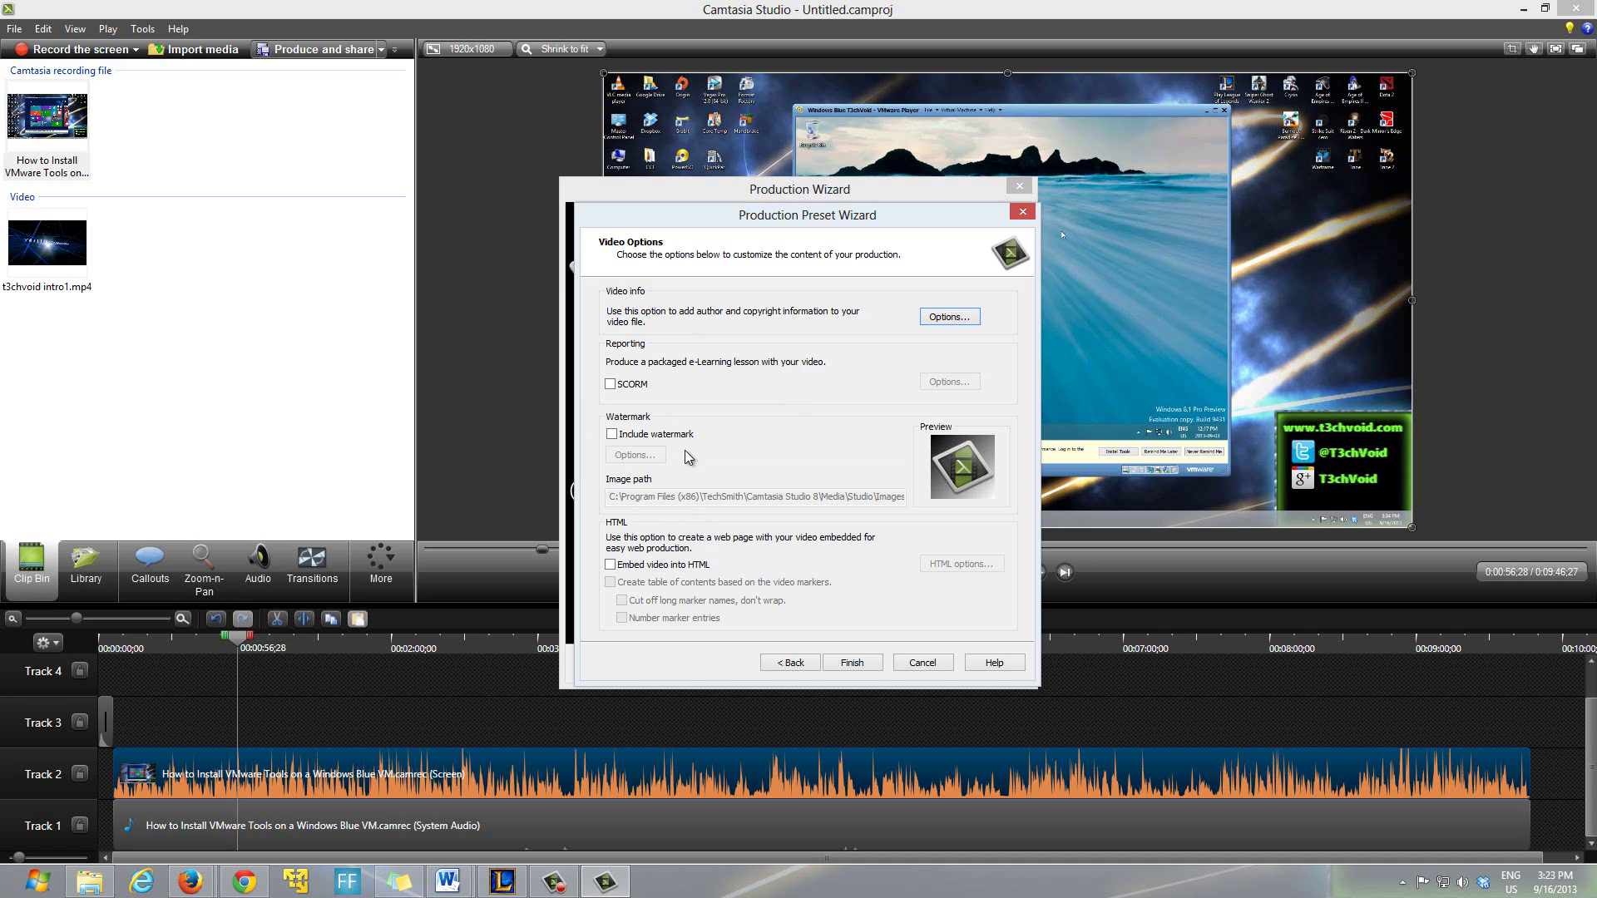
pyautogui.click(841, 660)
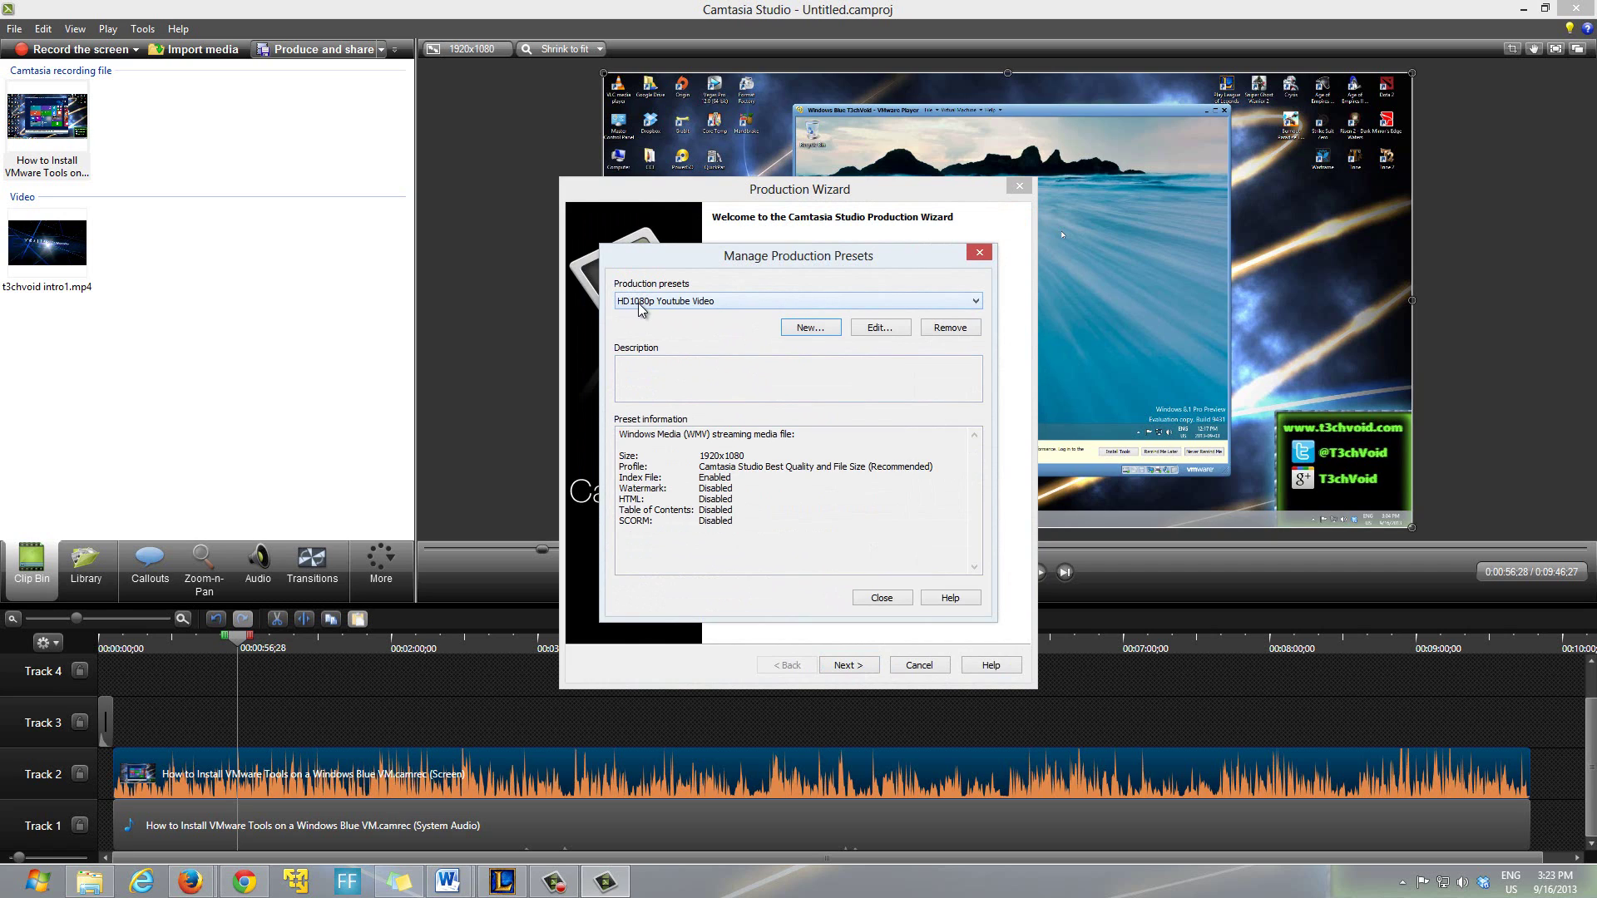
# Step: Close the preset manager and pick HD1080p Youtube Video (1920 x 1080 WMV) in the wizard
pyautogui.click(770, 298)
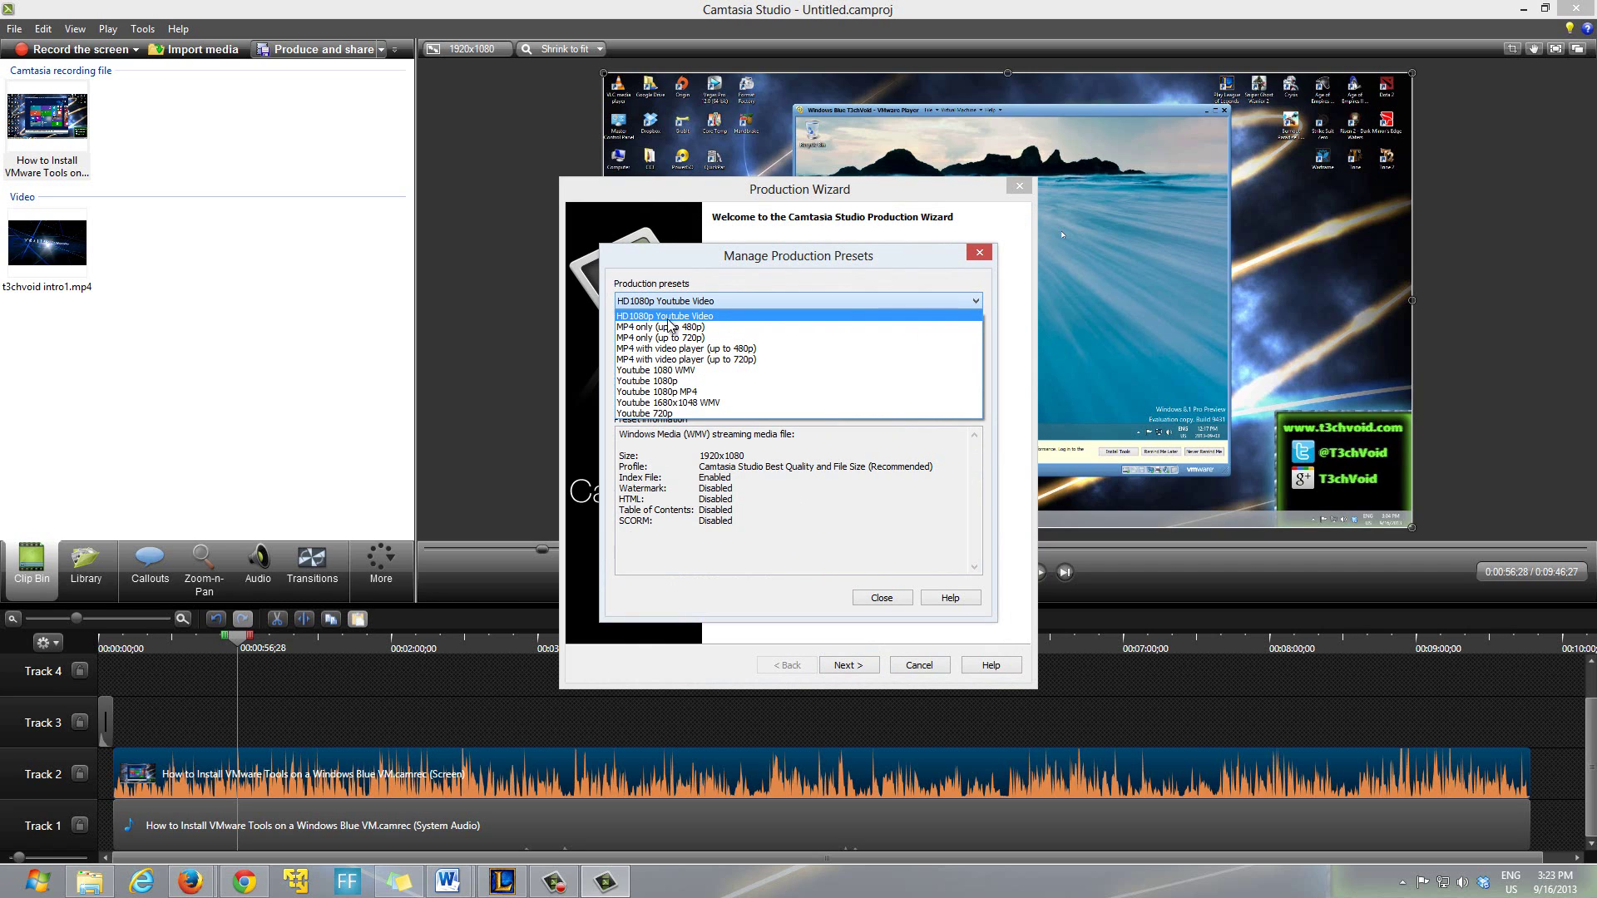
pyautogui.click(744, 297)
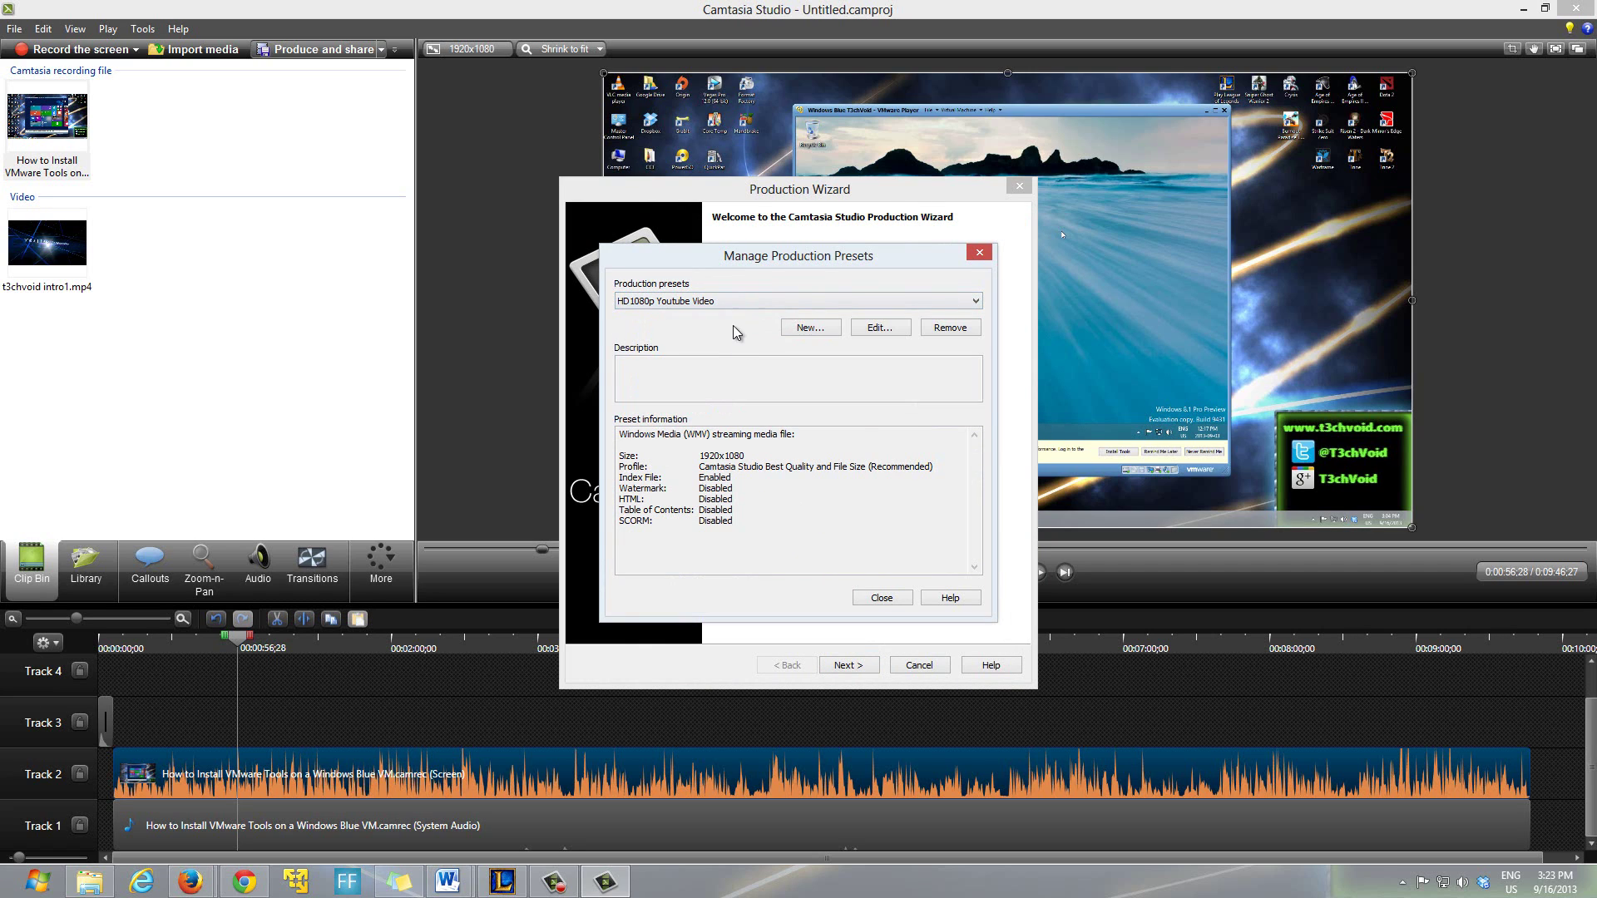
pyautogui.click(882, 598)
pyautogui.click(964, 294)
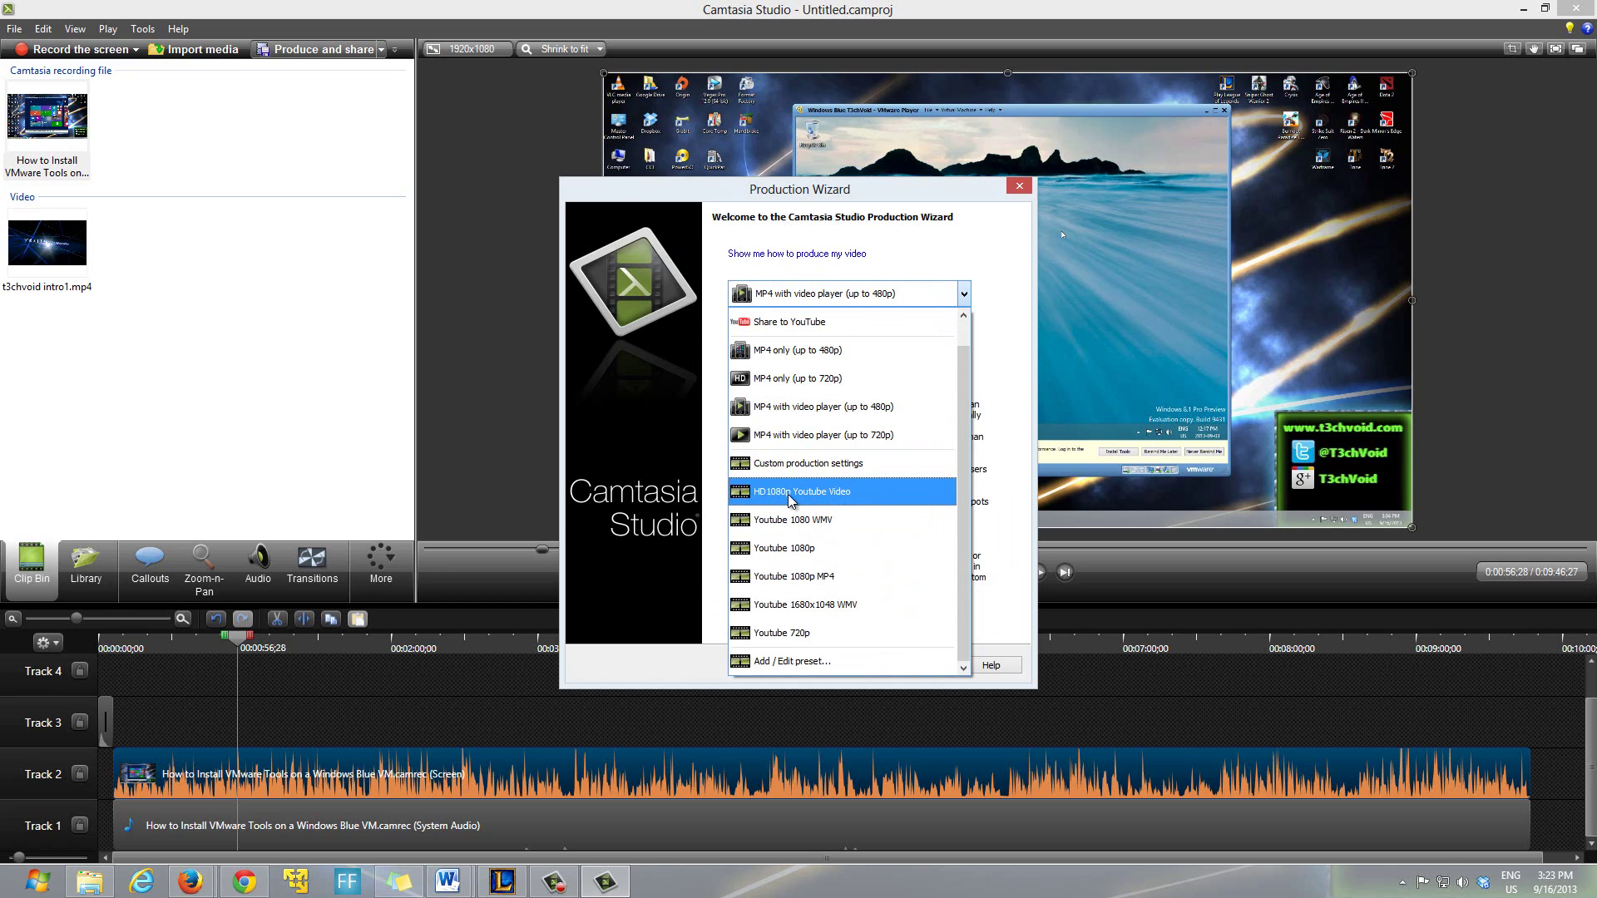
pyautogui.click(837, 492)
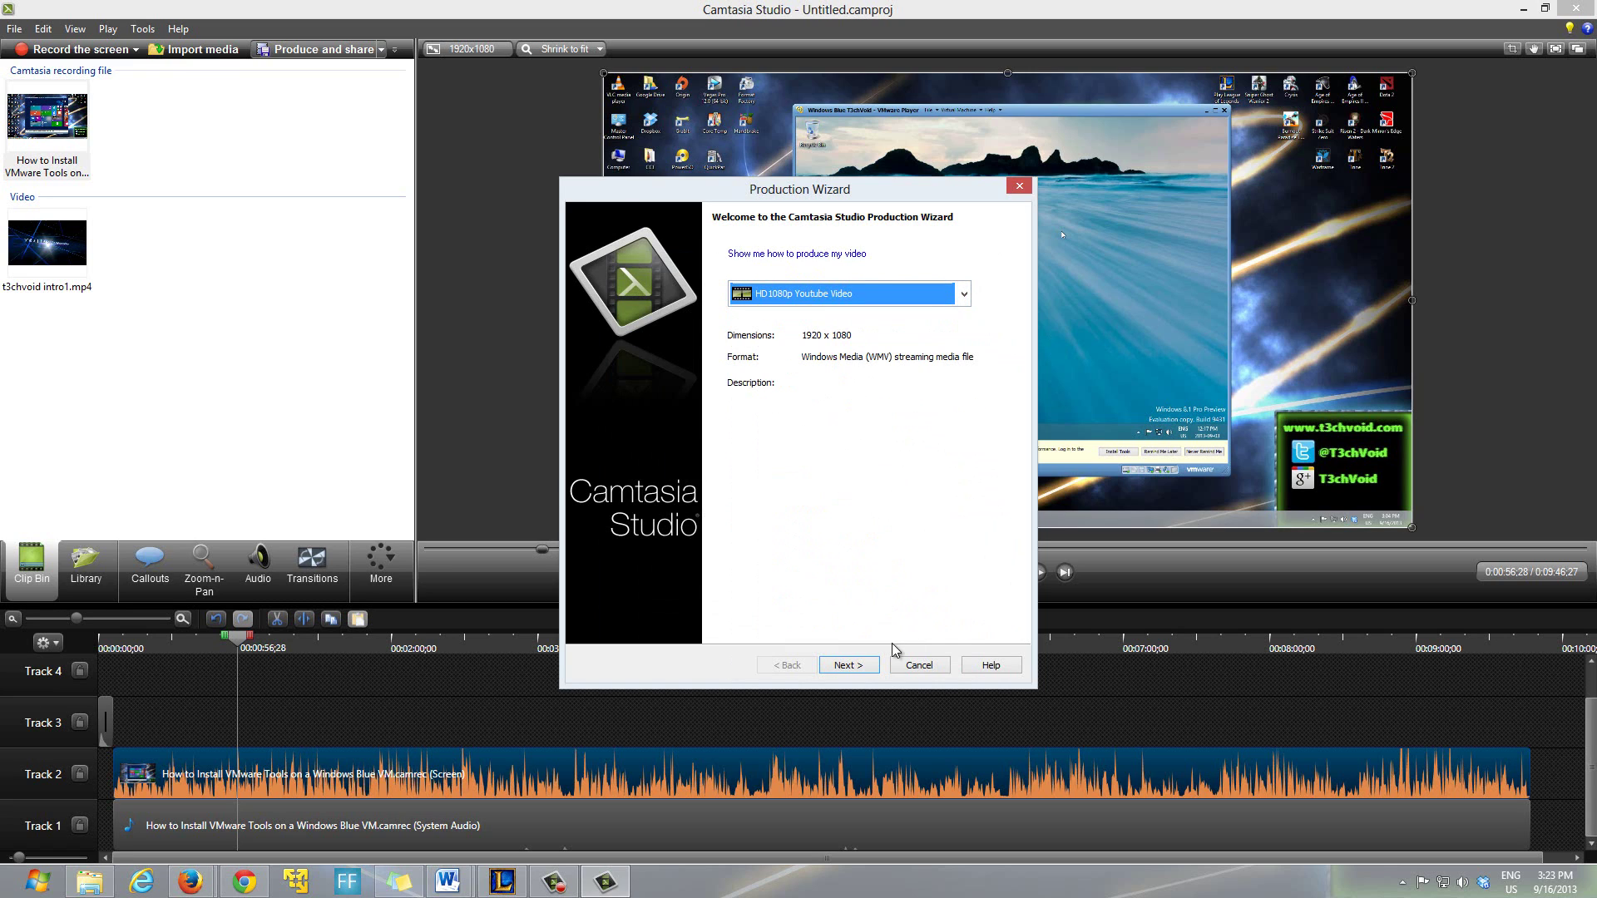
# Step: Name the video 'How to Install VMware Tools on a Windows Blue VMware Player Virtual Machine', disable sub-folders, and render
pyautogui.click(848, 666)
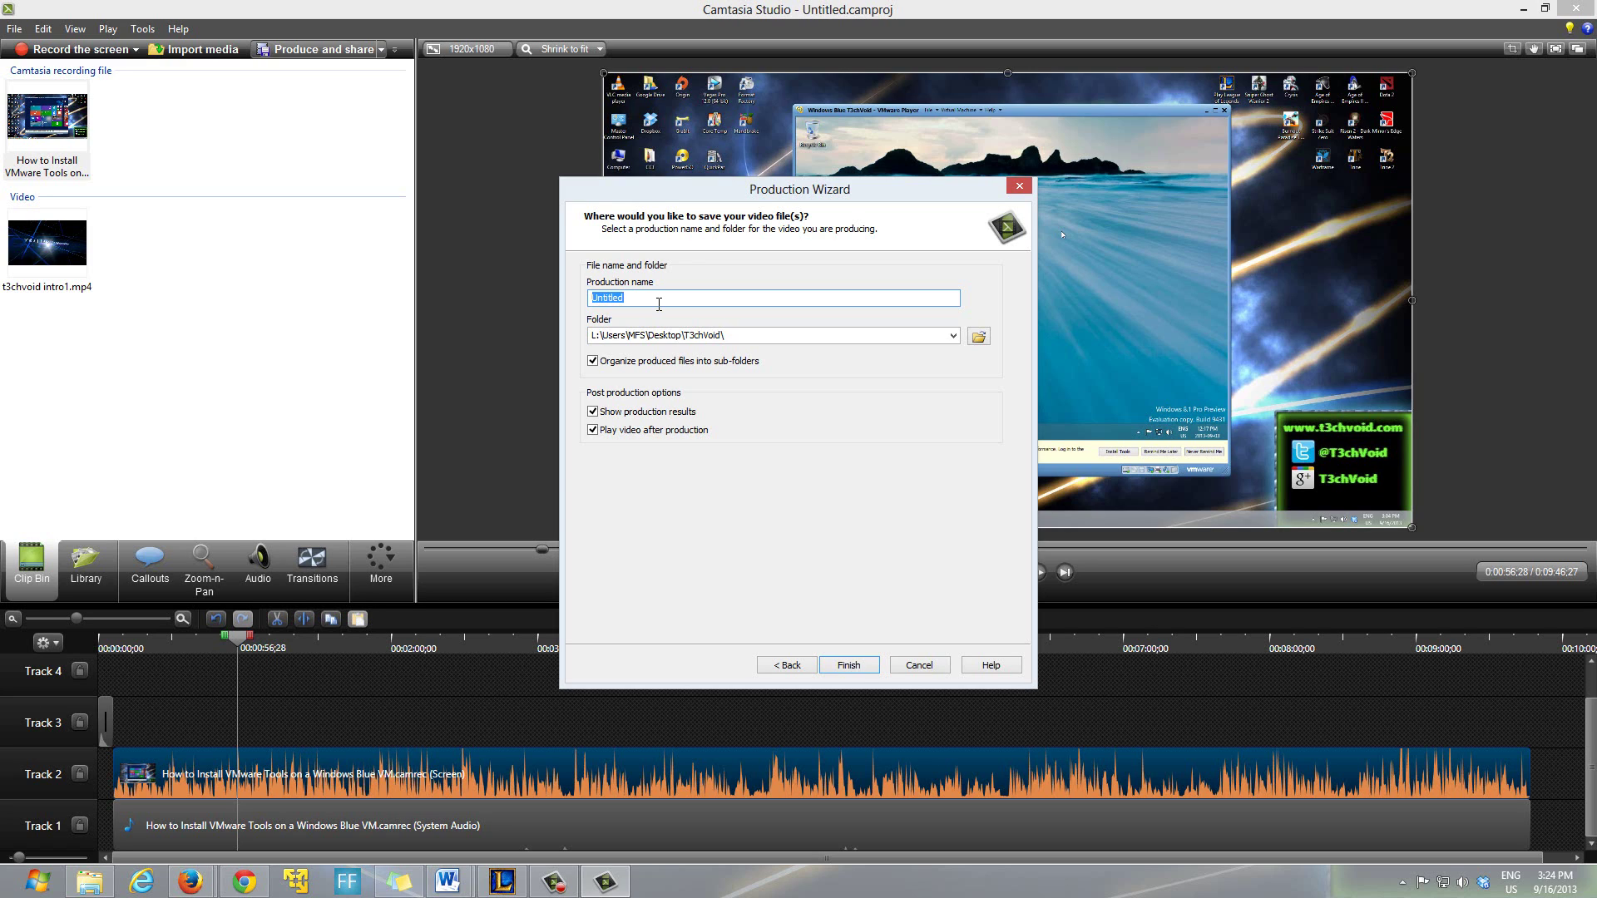
pyautogui.write('How to Install VMware Tools on a Windows Blue VMware ')
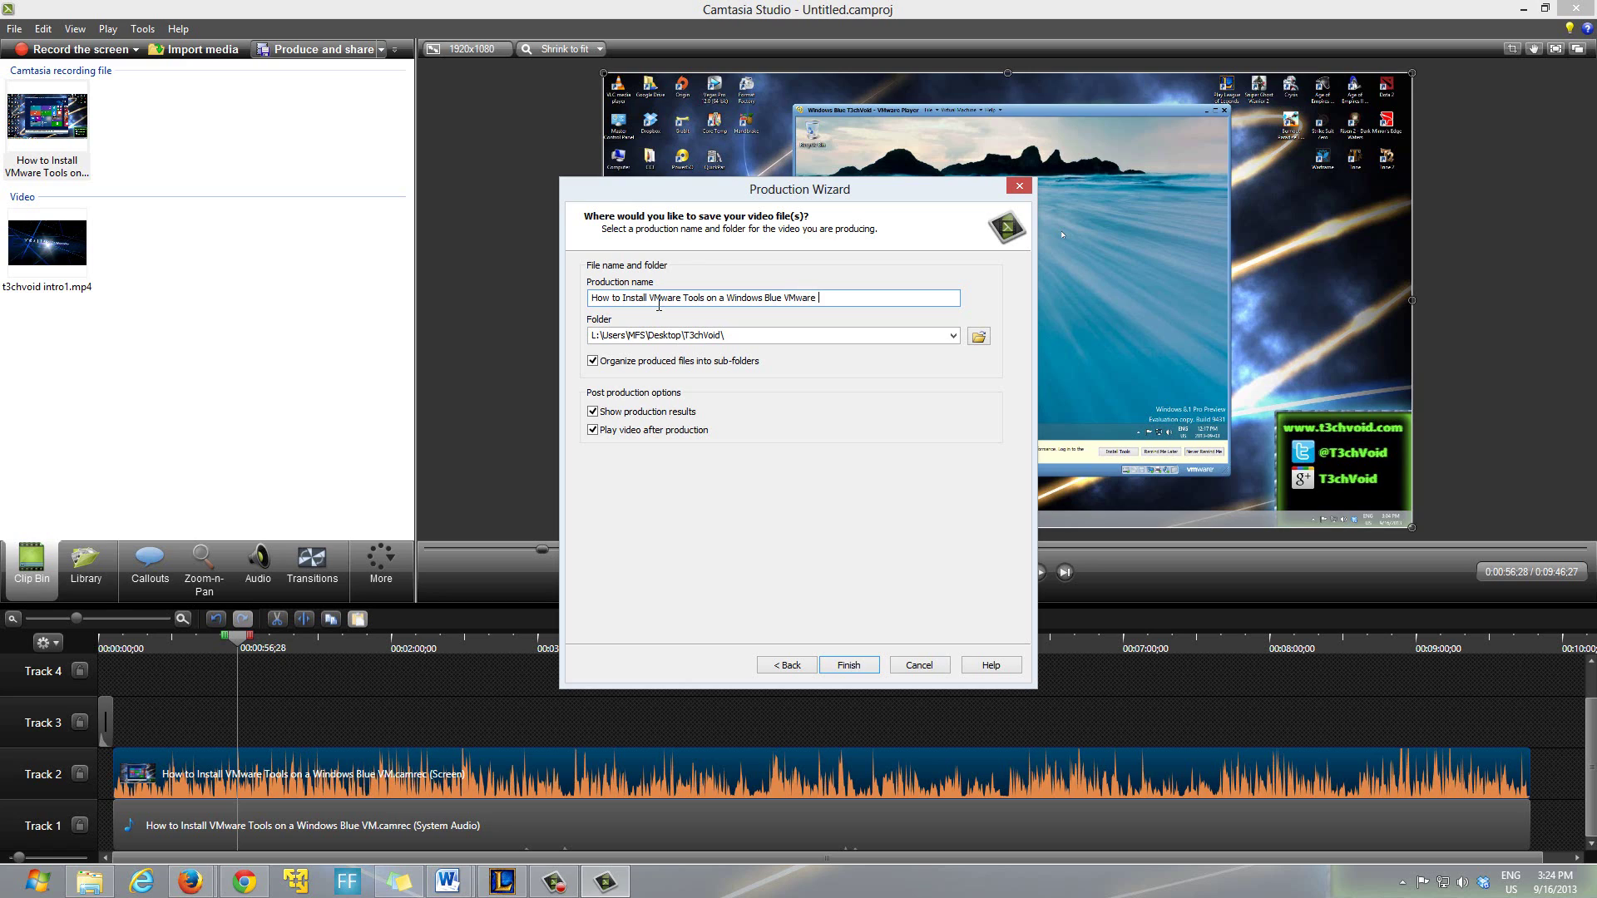
pyautogui.write('Player Virtual Machine')
pyautogui.click(979, 336)
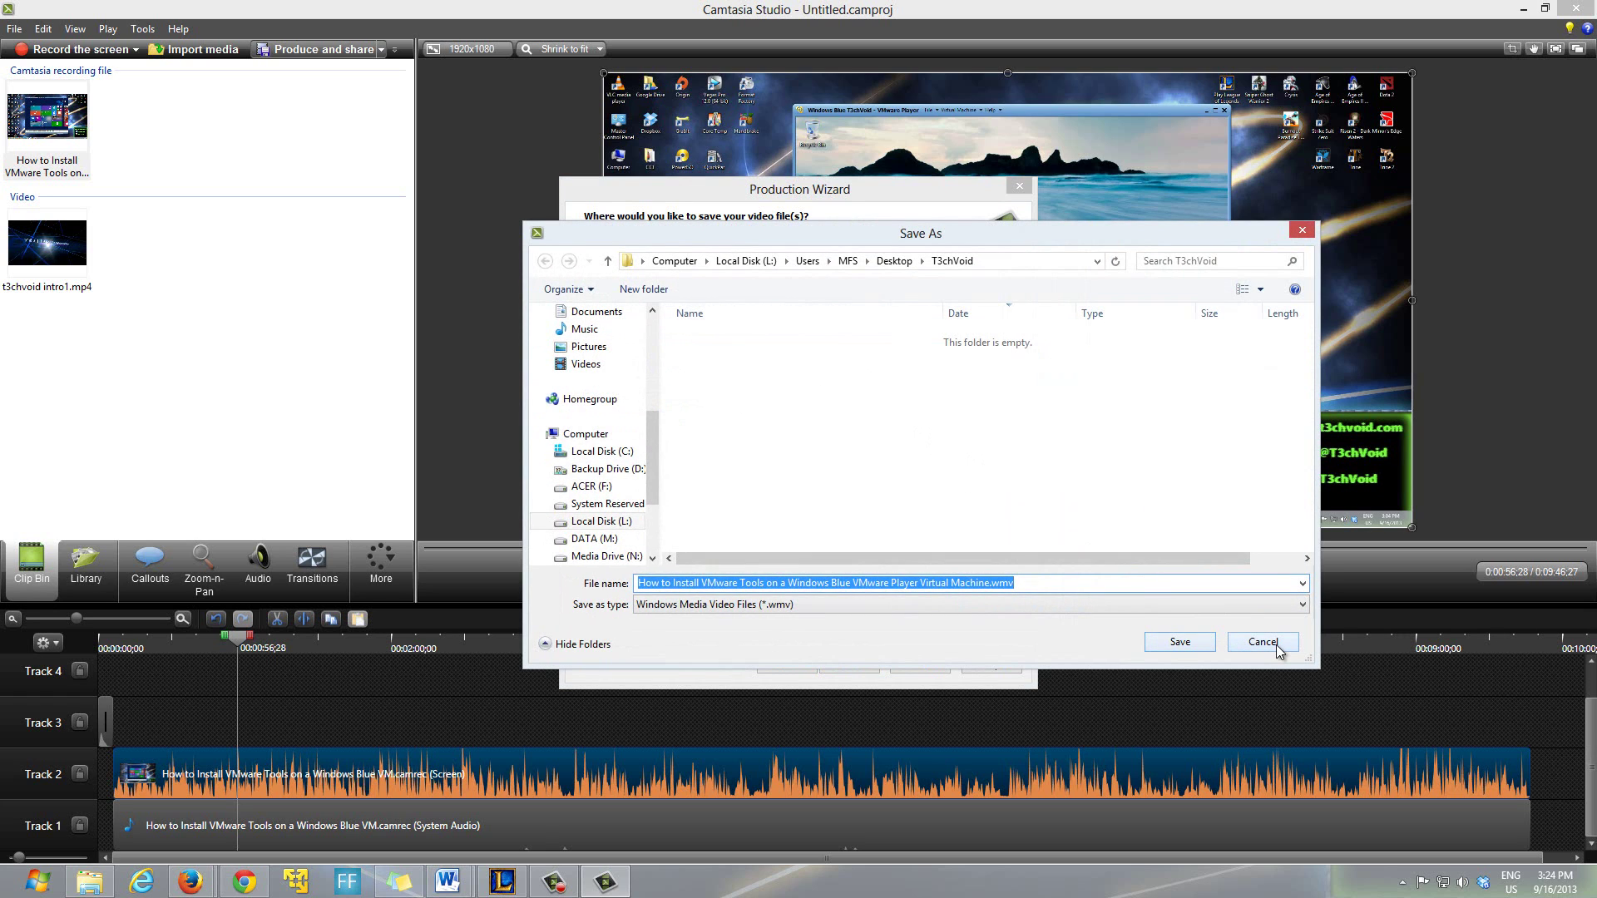
pyautogui.click(1262, 642)
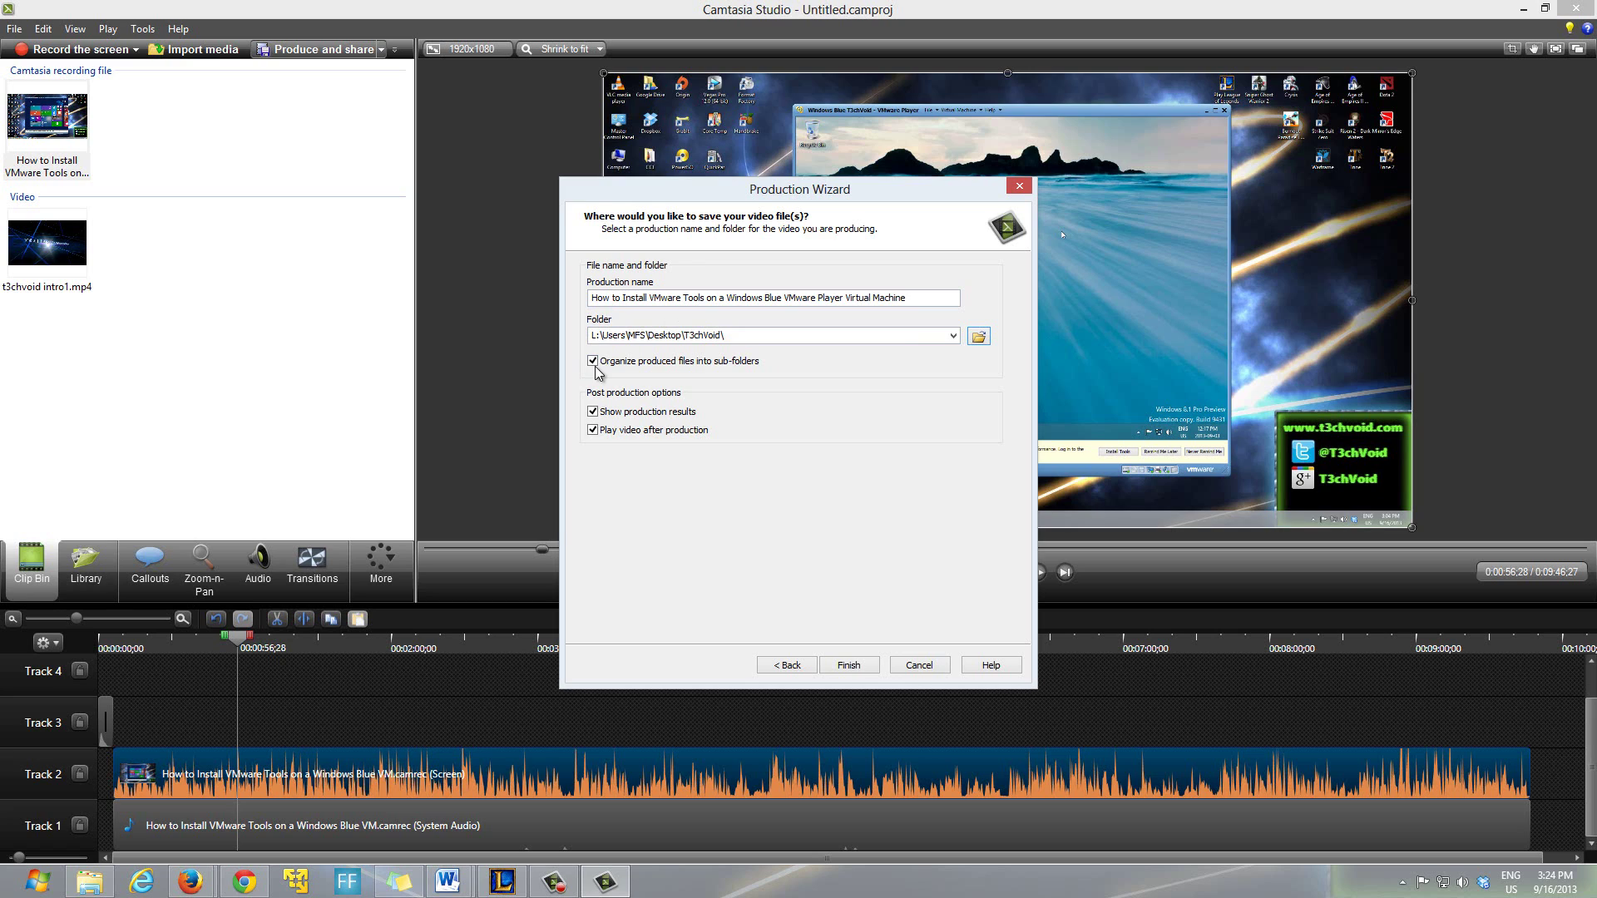
pyautogui.click(593, 362)
pyautogui.click(849, 665)
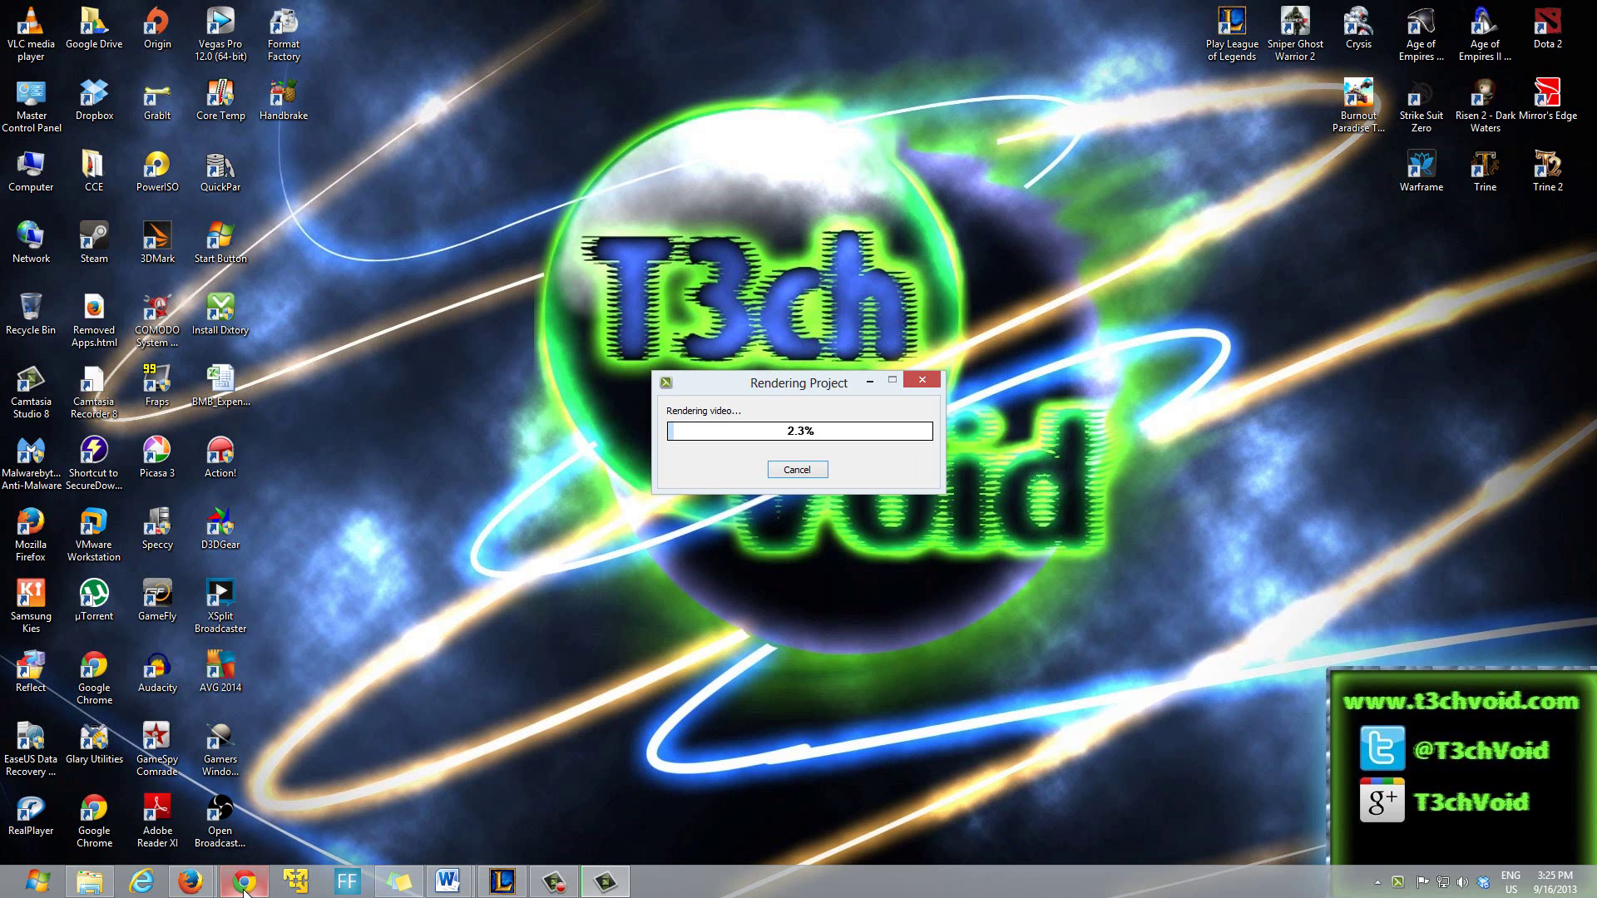
# Step: While the render runs, bring up Chrome's jump list from the taskbar
pyautogui.moveTo(243, 881)
pyautogui.rightClick(244, 881)
# Step: Open a new Chrome window and go to the T3chVoid YouTube channel via 't3ch'
pyautogui.click(271, 743)
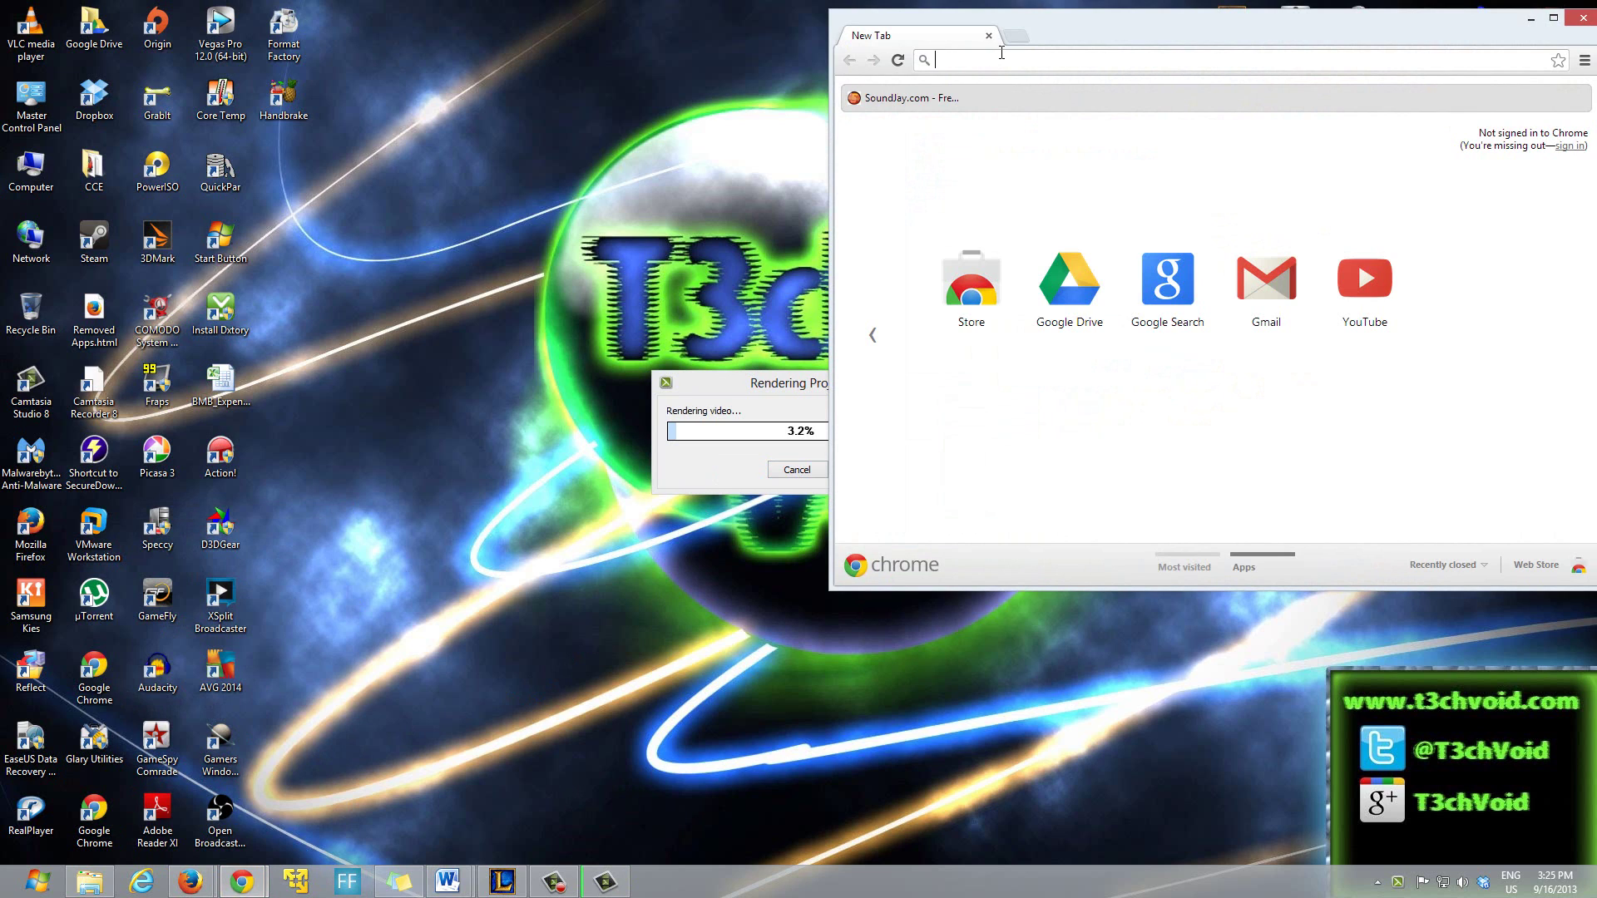
pyautogui.write('t3chvoid.com')
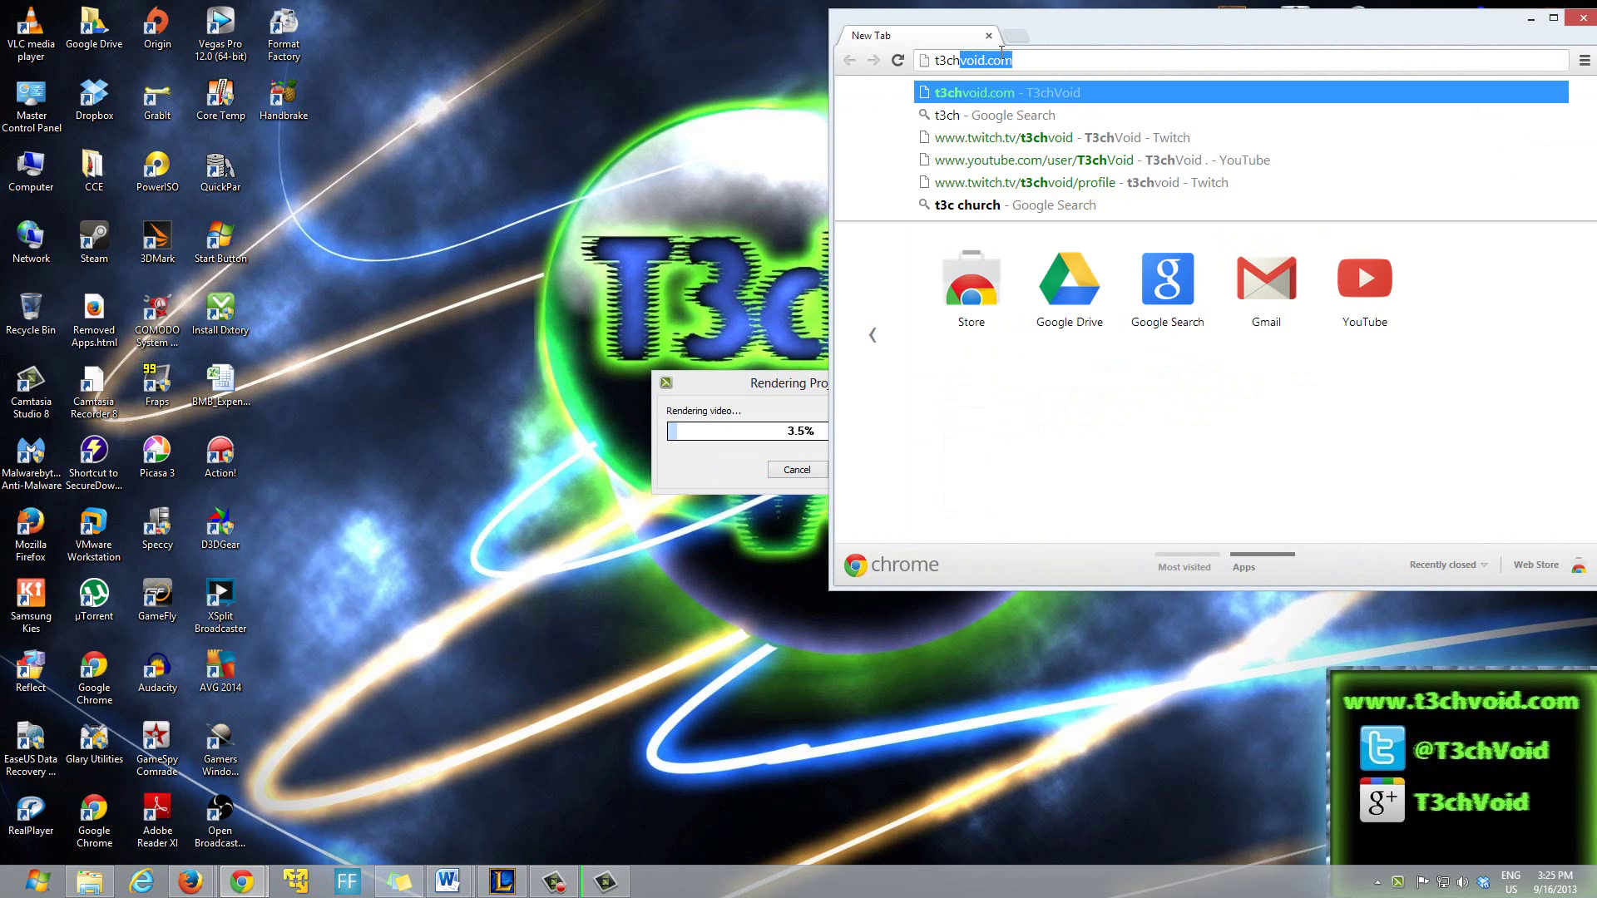
pyautogui.click(1083, 158)
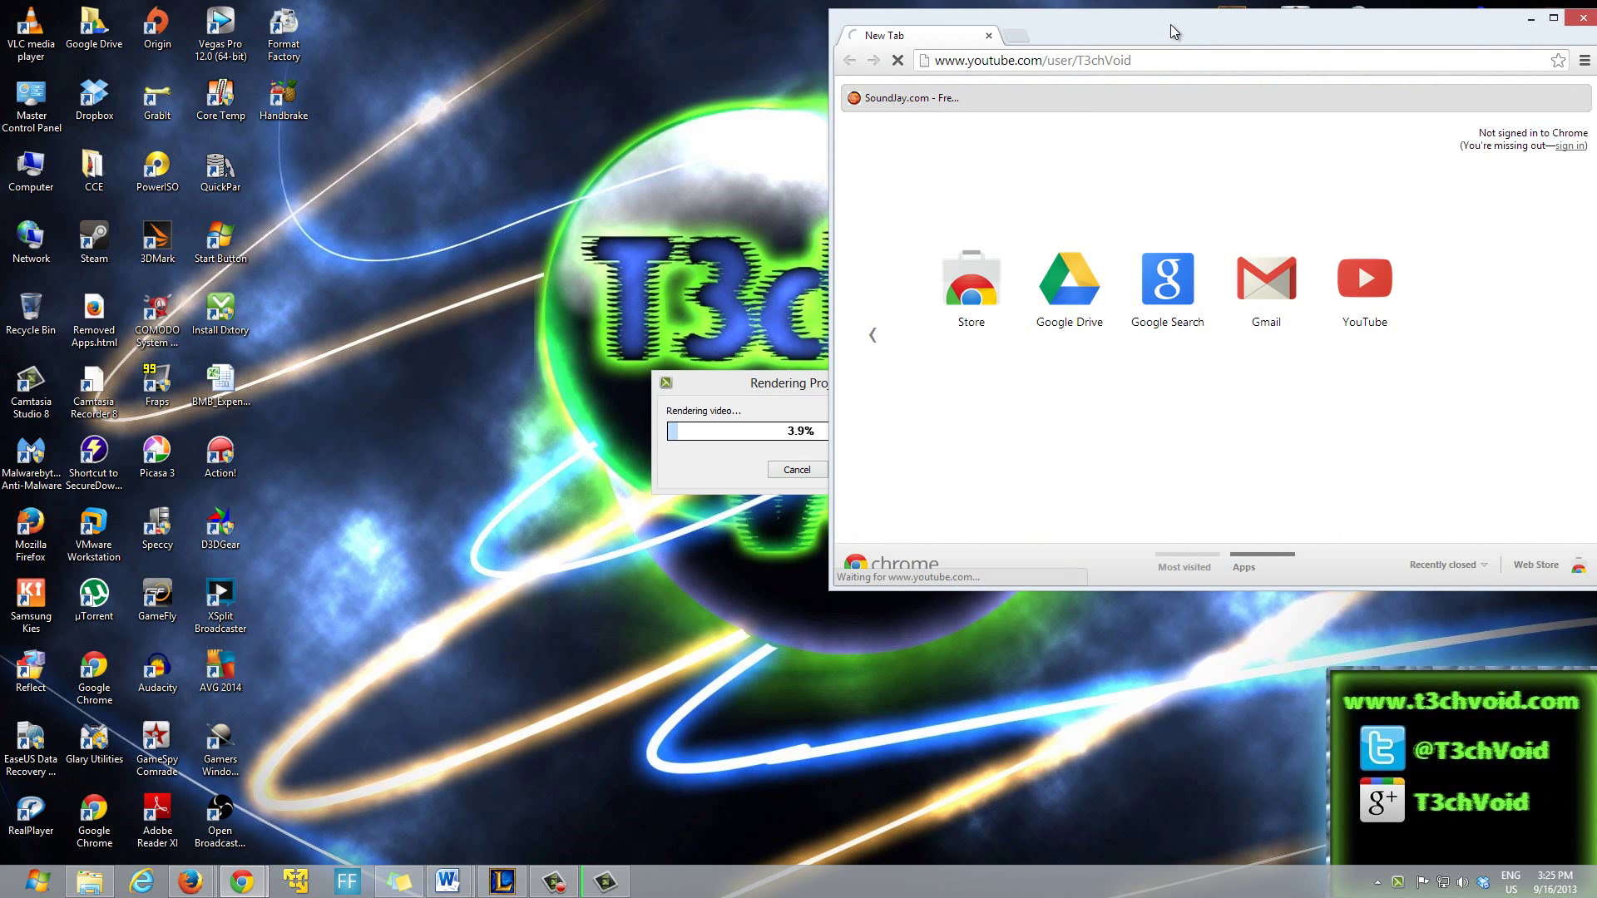
pyautogui.moveTo(1156, 33); pyautogui.dragTo(1038, 36)
pyautogui.scroll(-7, 1106, 317)
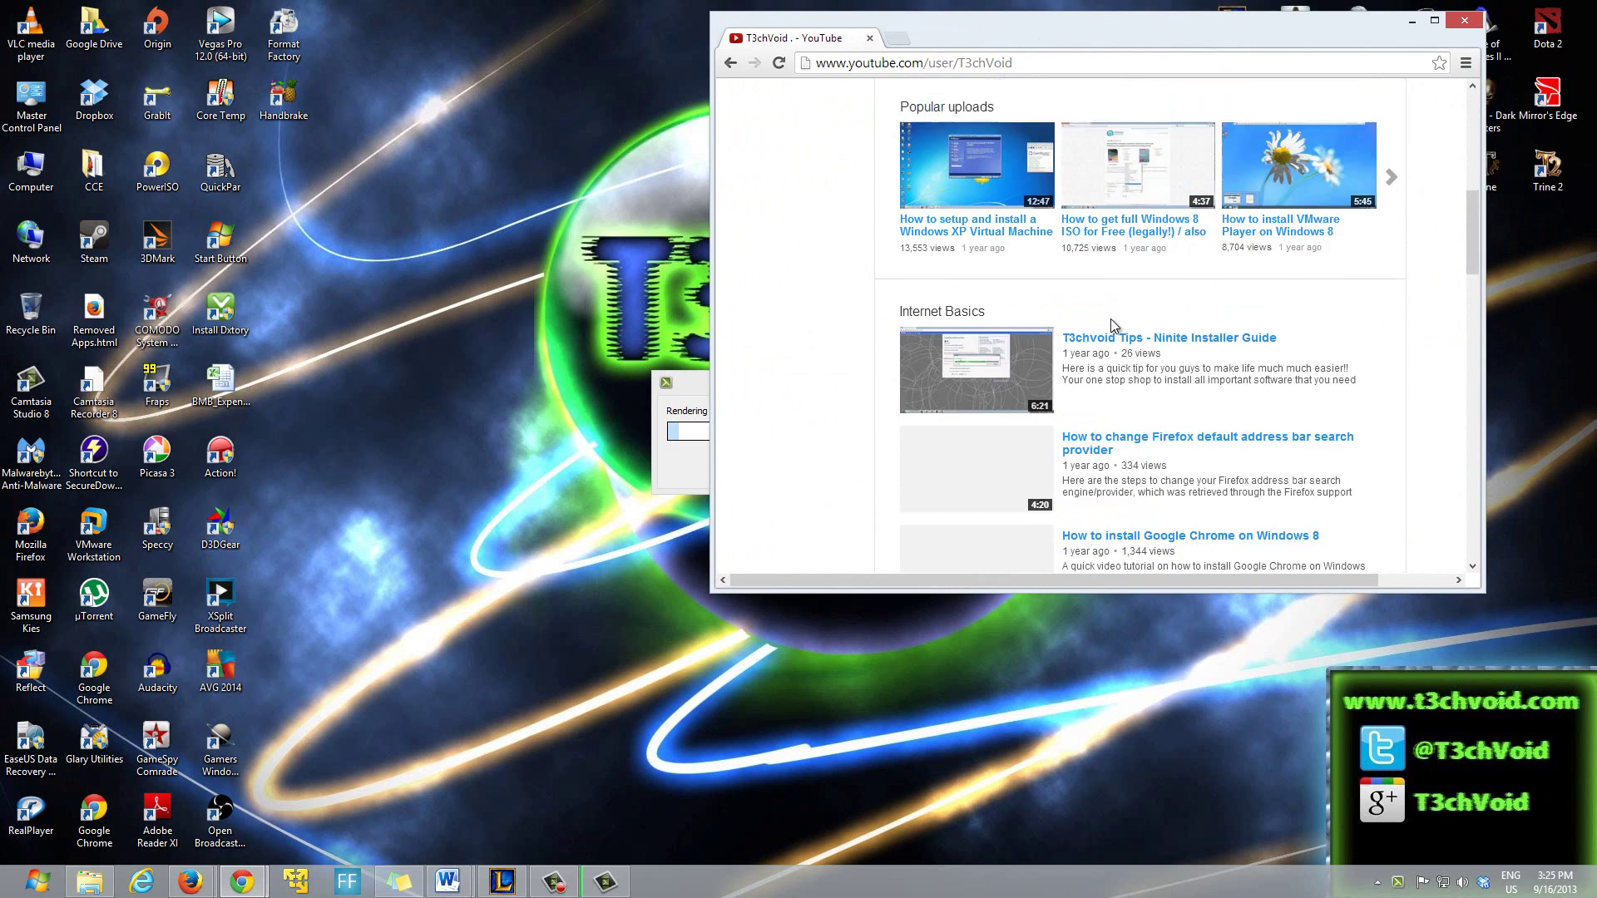
pyautogui.scroll(2, 1114, 324)
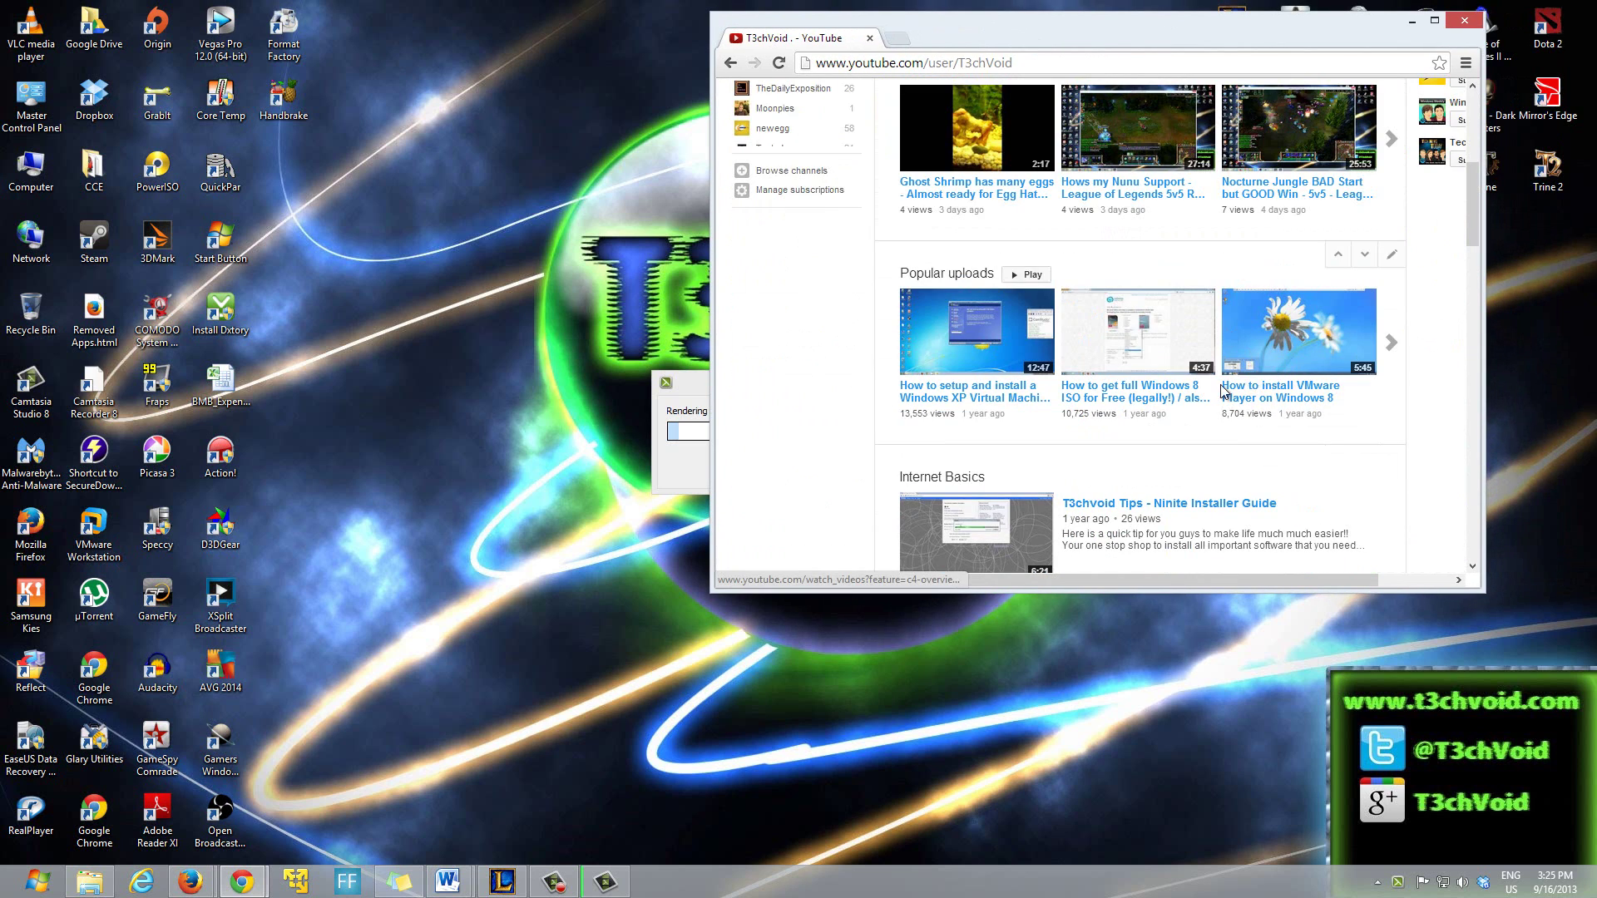
pyautogui.scroll(-3, 1100, 423)
pyautogui.scroll(2, 1106, 416)
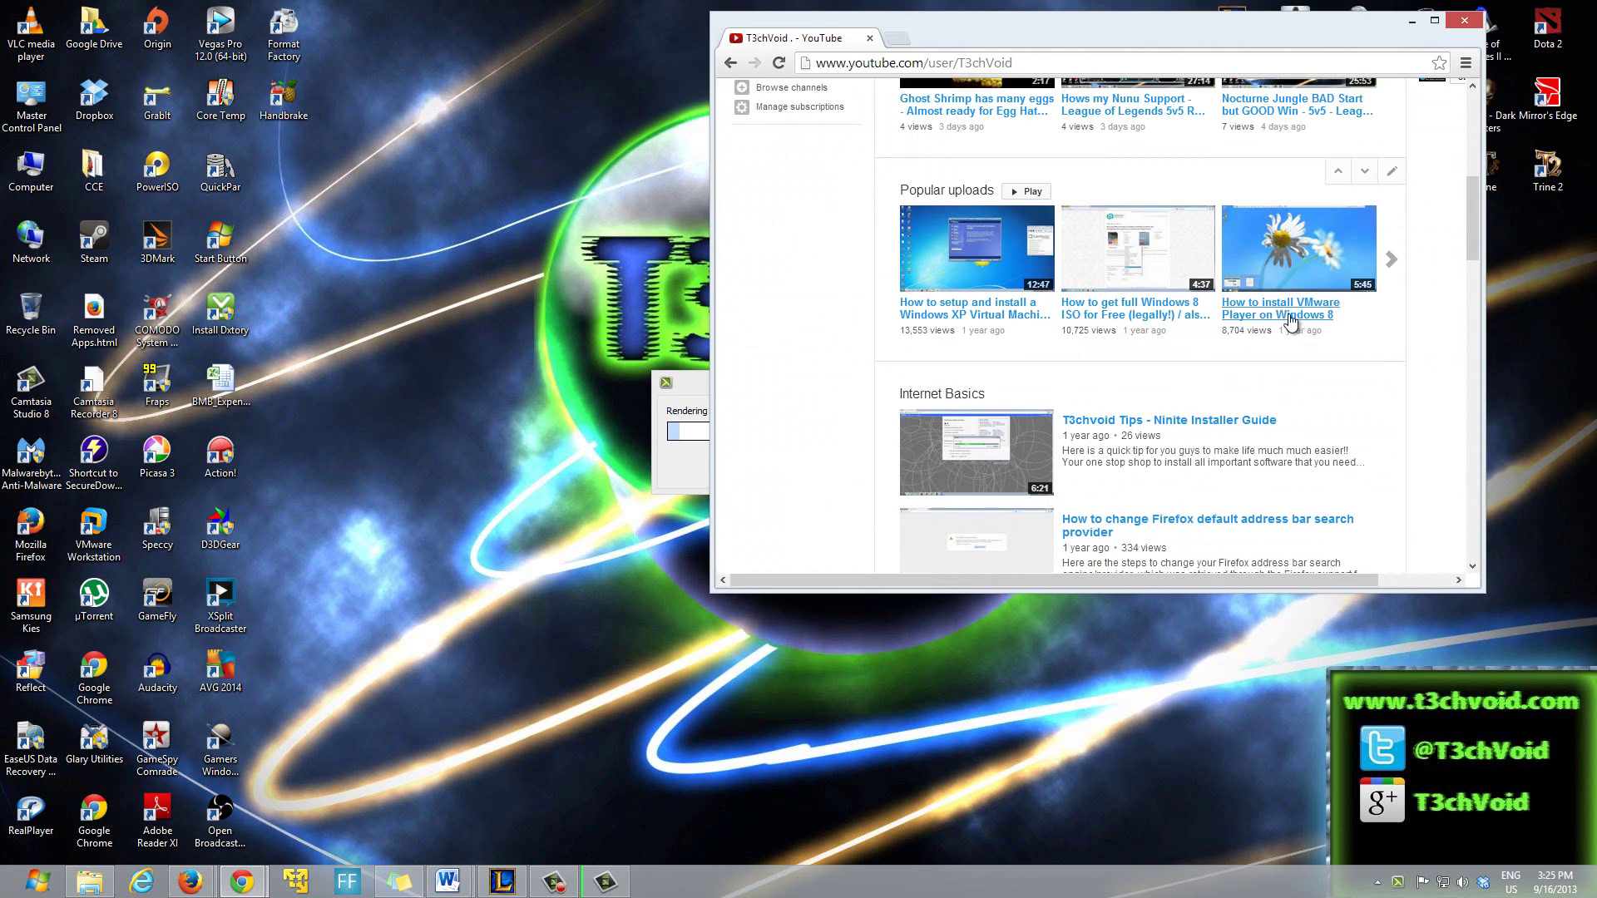
# Step: Play the 'How to install VMware Player on Windows 8' video, skip the ad, and pause it
pyautogui.click(1289, 316)
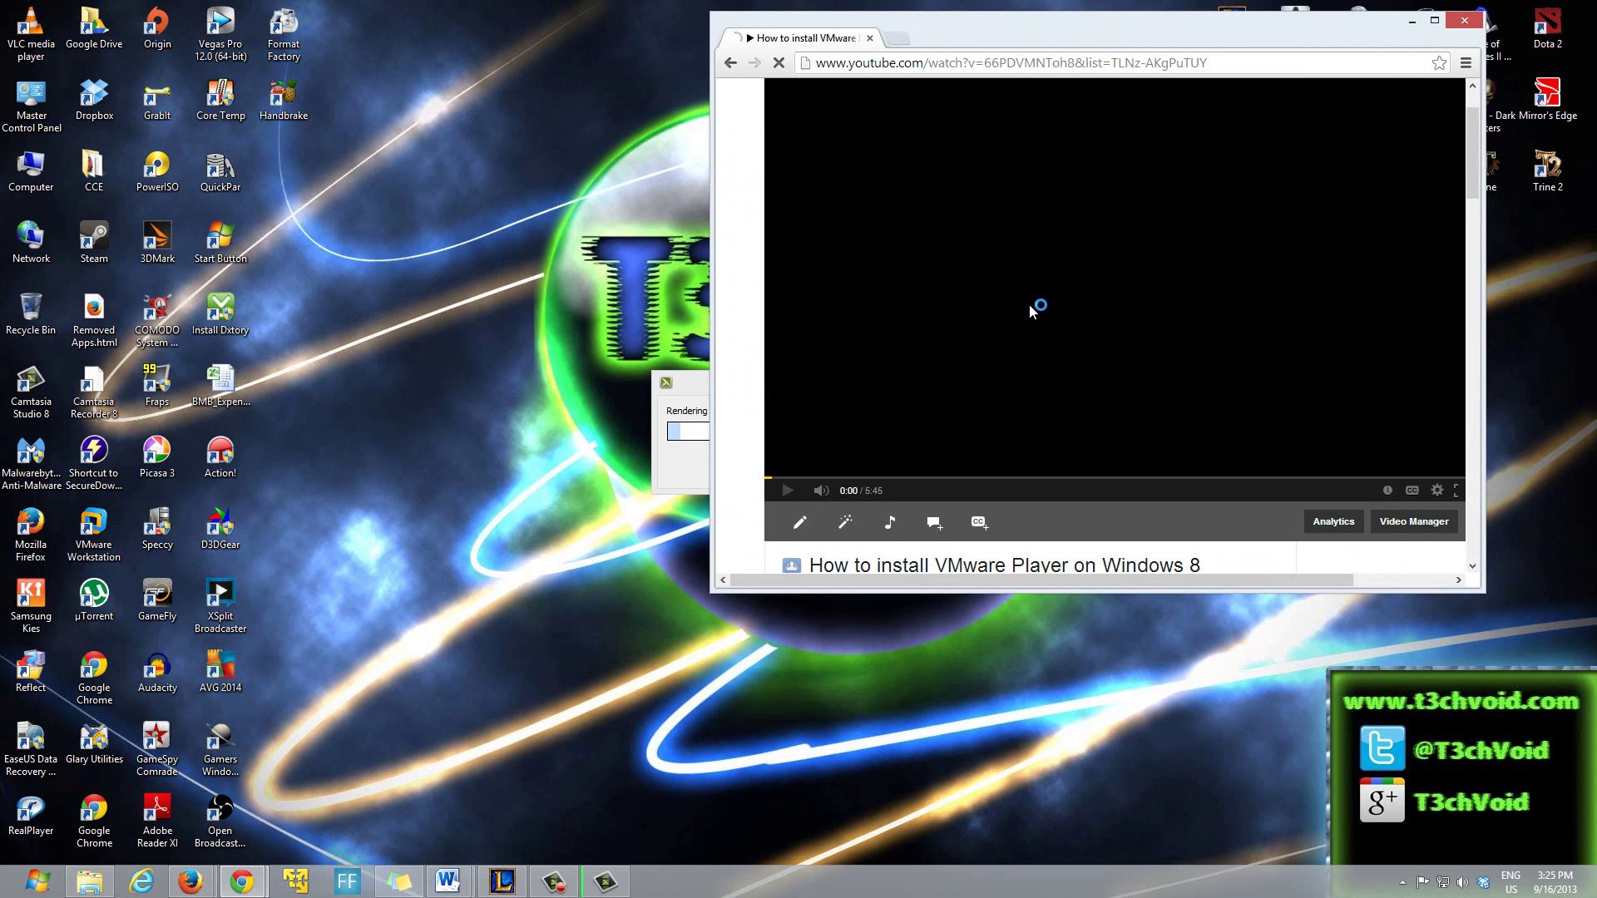
pyautogui.scroll(-1, 1023, 336)
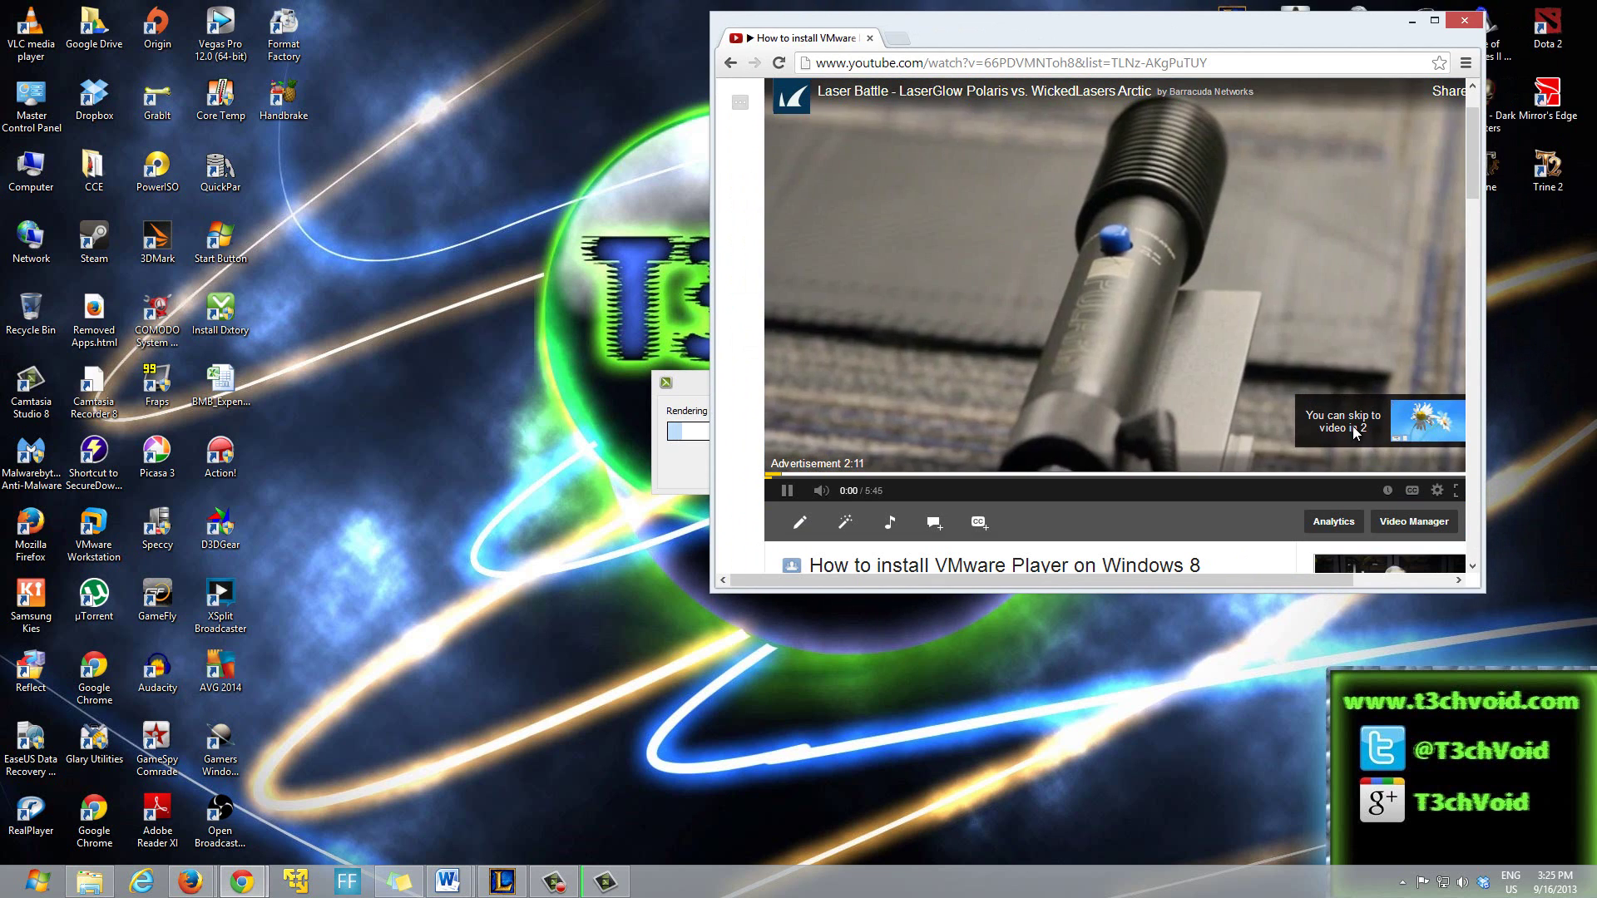
pyautogui.click(1354, 424)
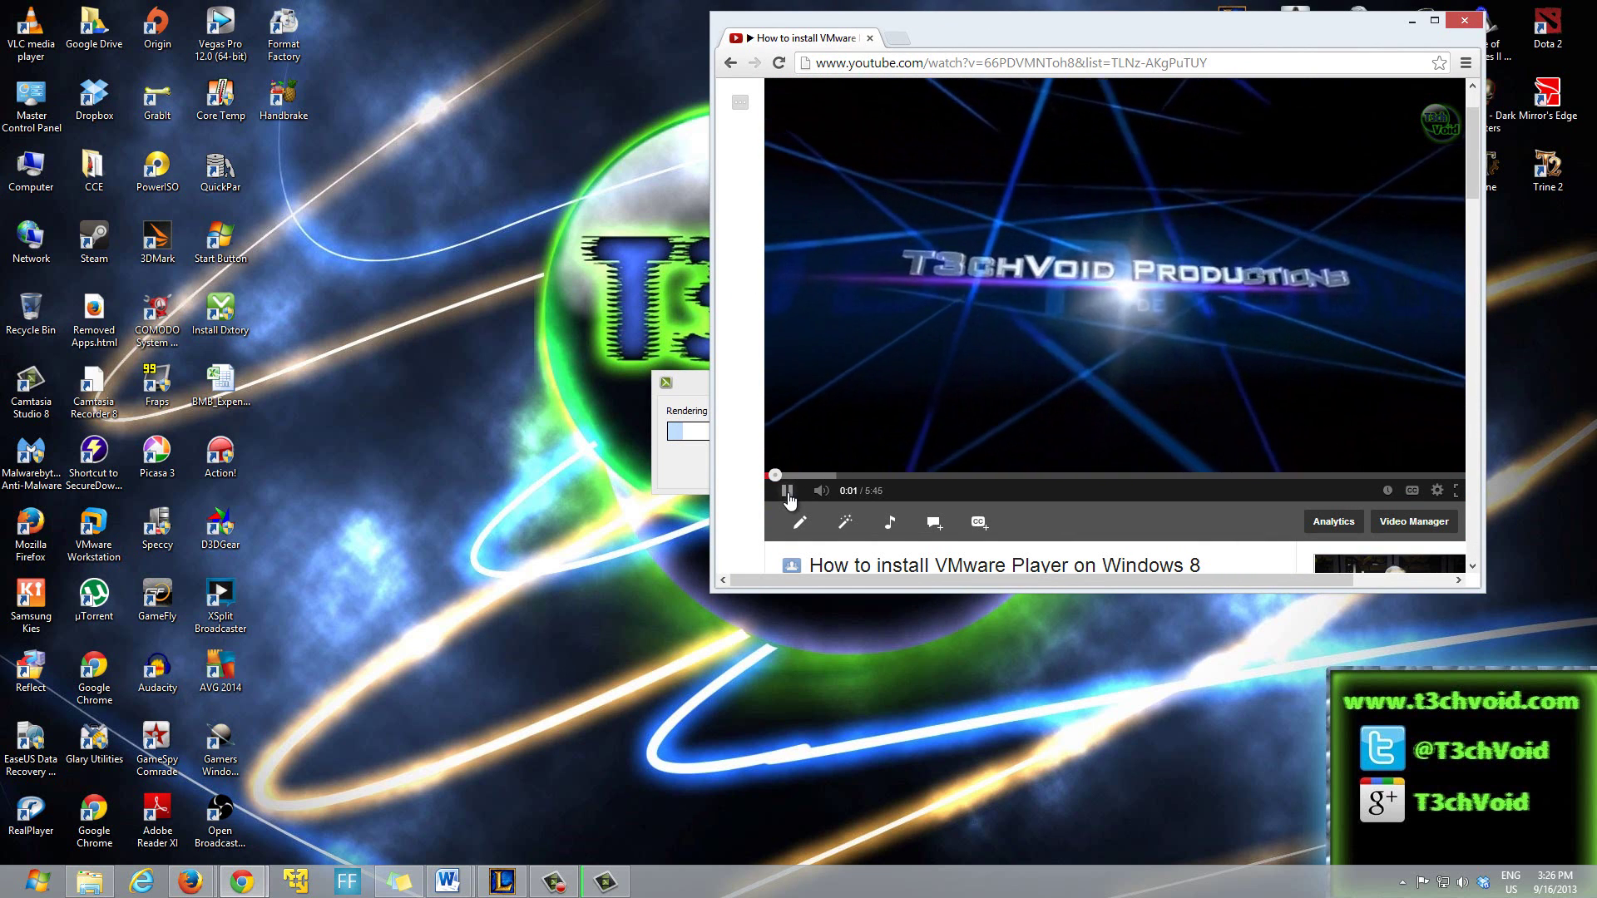
pyautogui.click(787, 490)
# Step: Check the video's quality options, then minimize Chrome to reveal the render progress
pyautogui.click(1437, 490)
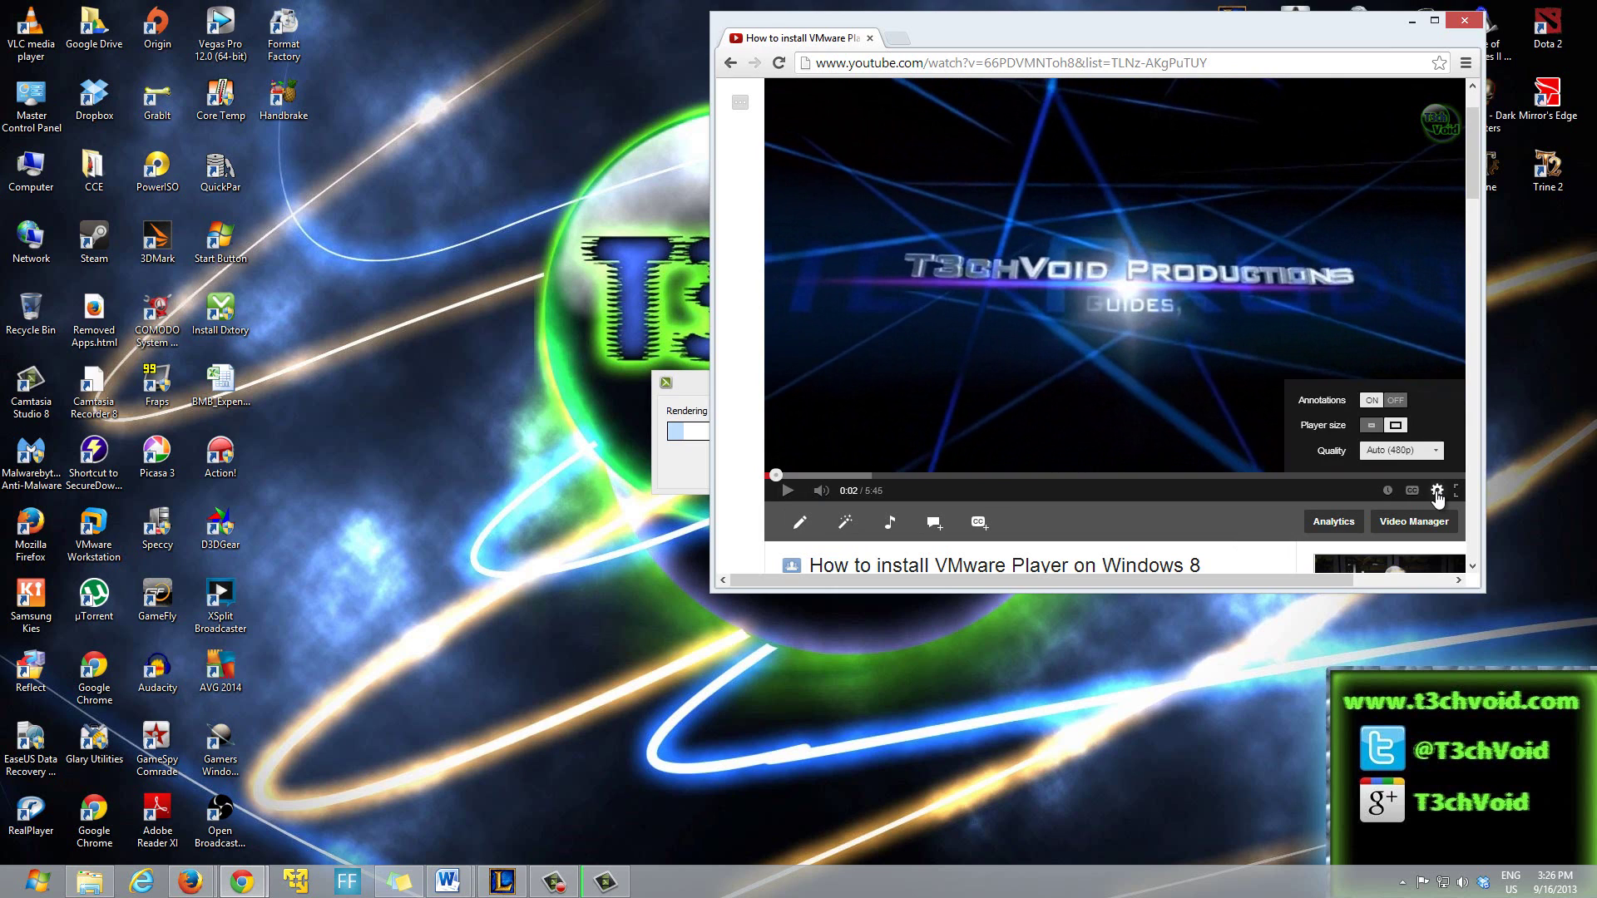
pyautogui.click(1422, 453)
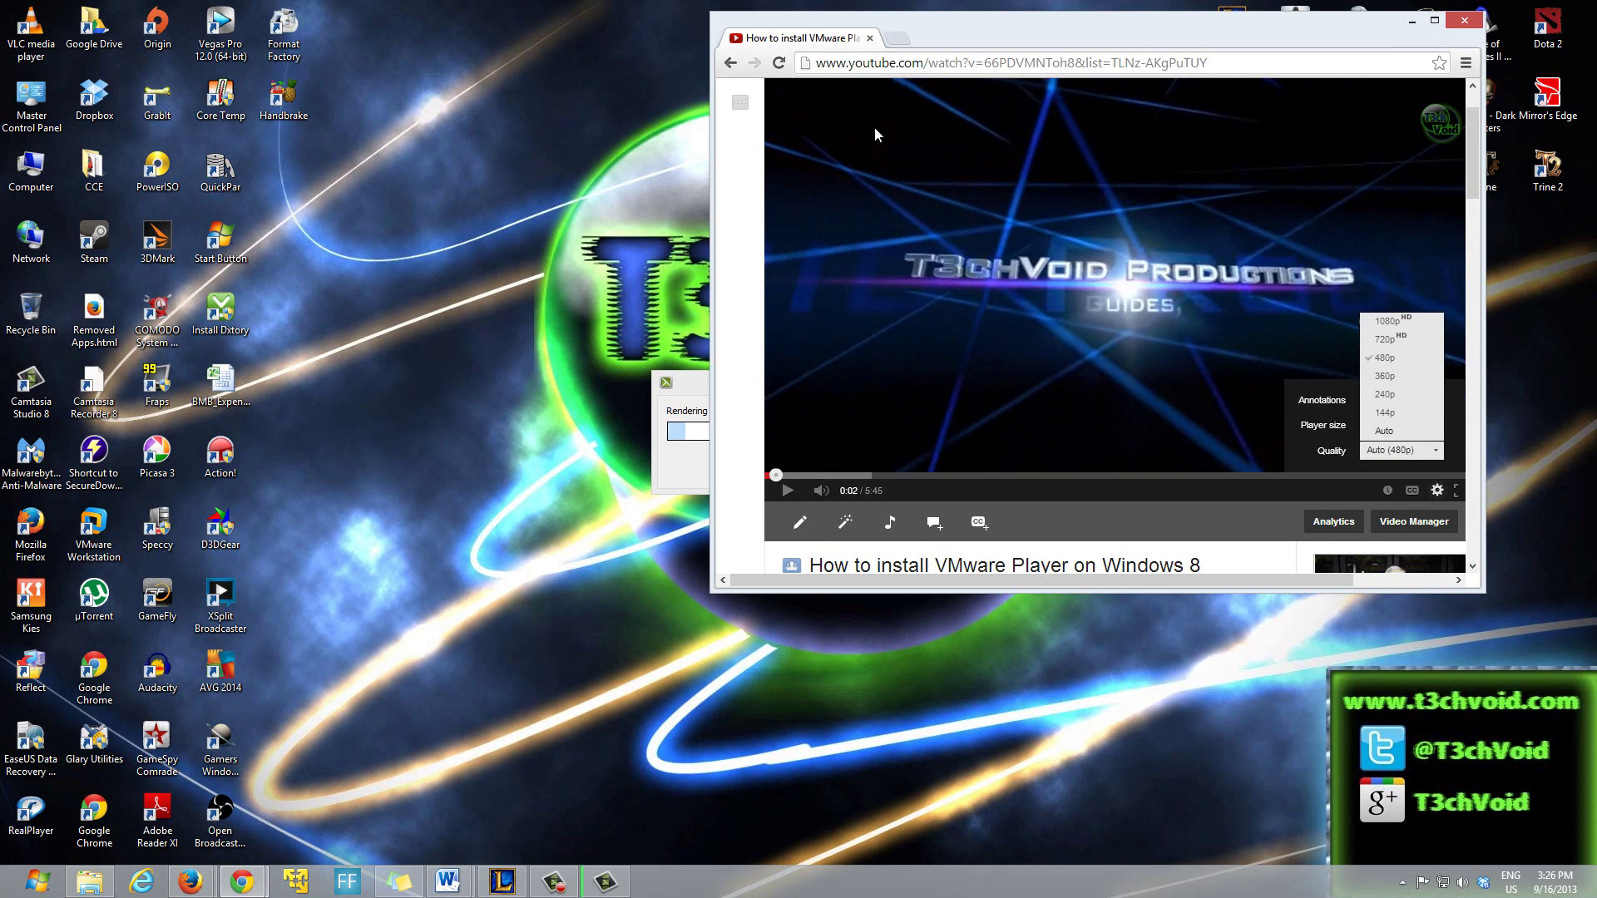
pyautogui.click(1411, 23)
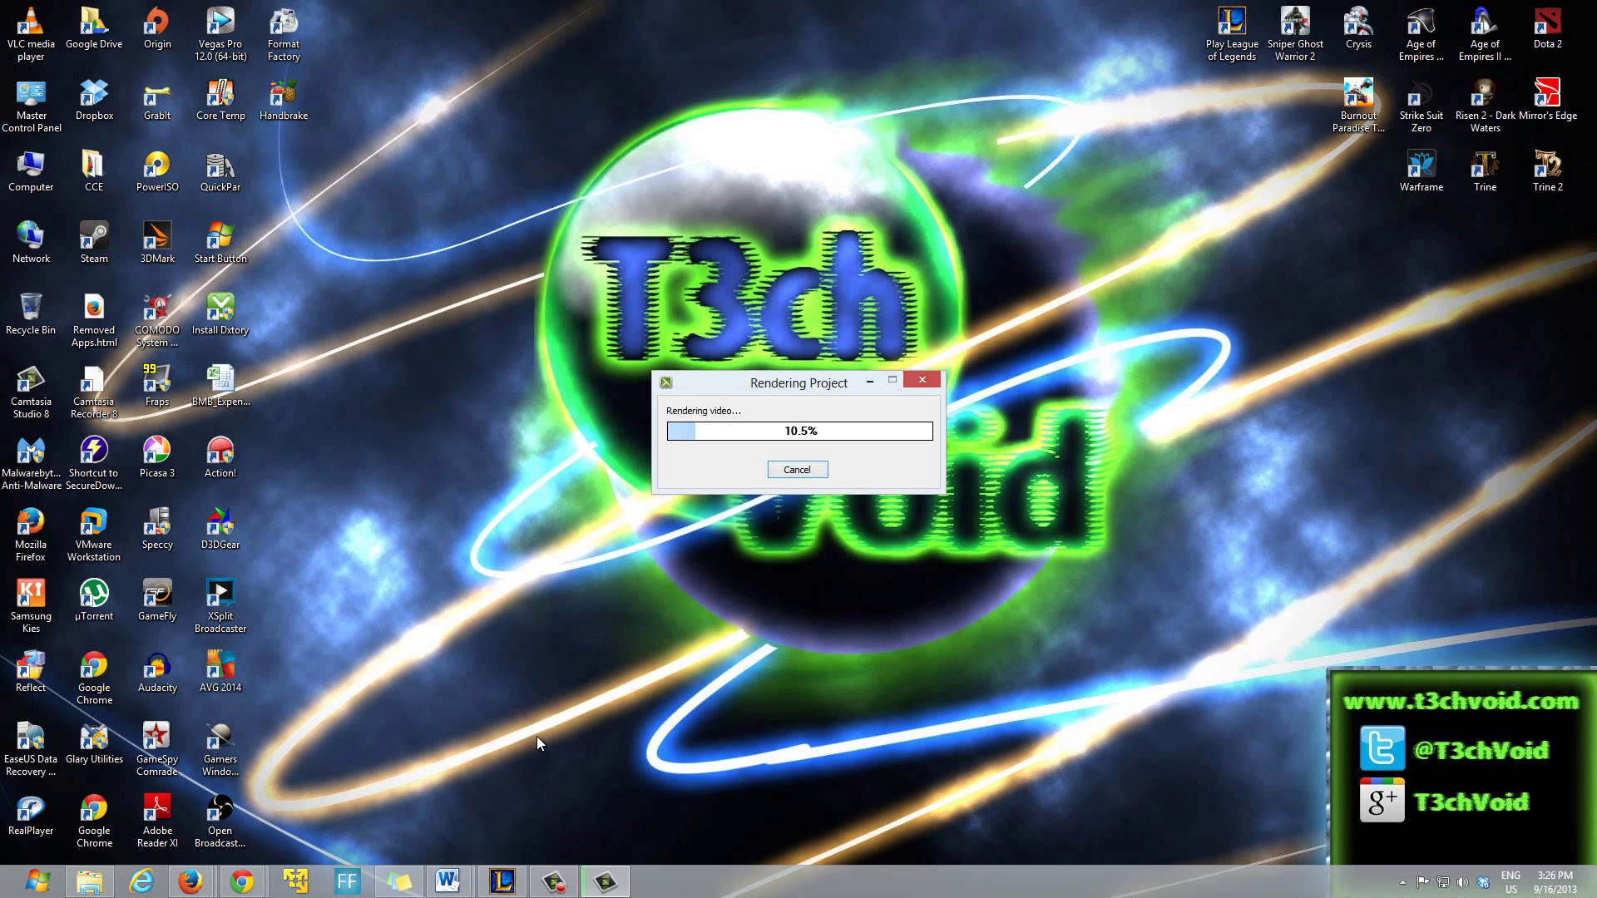
# Step: Wait for the render to finish and the Rendering Project dialog to close
pyautogui.moveTo(554, 880)
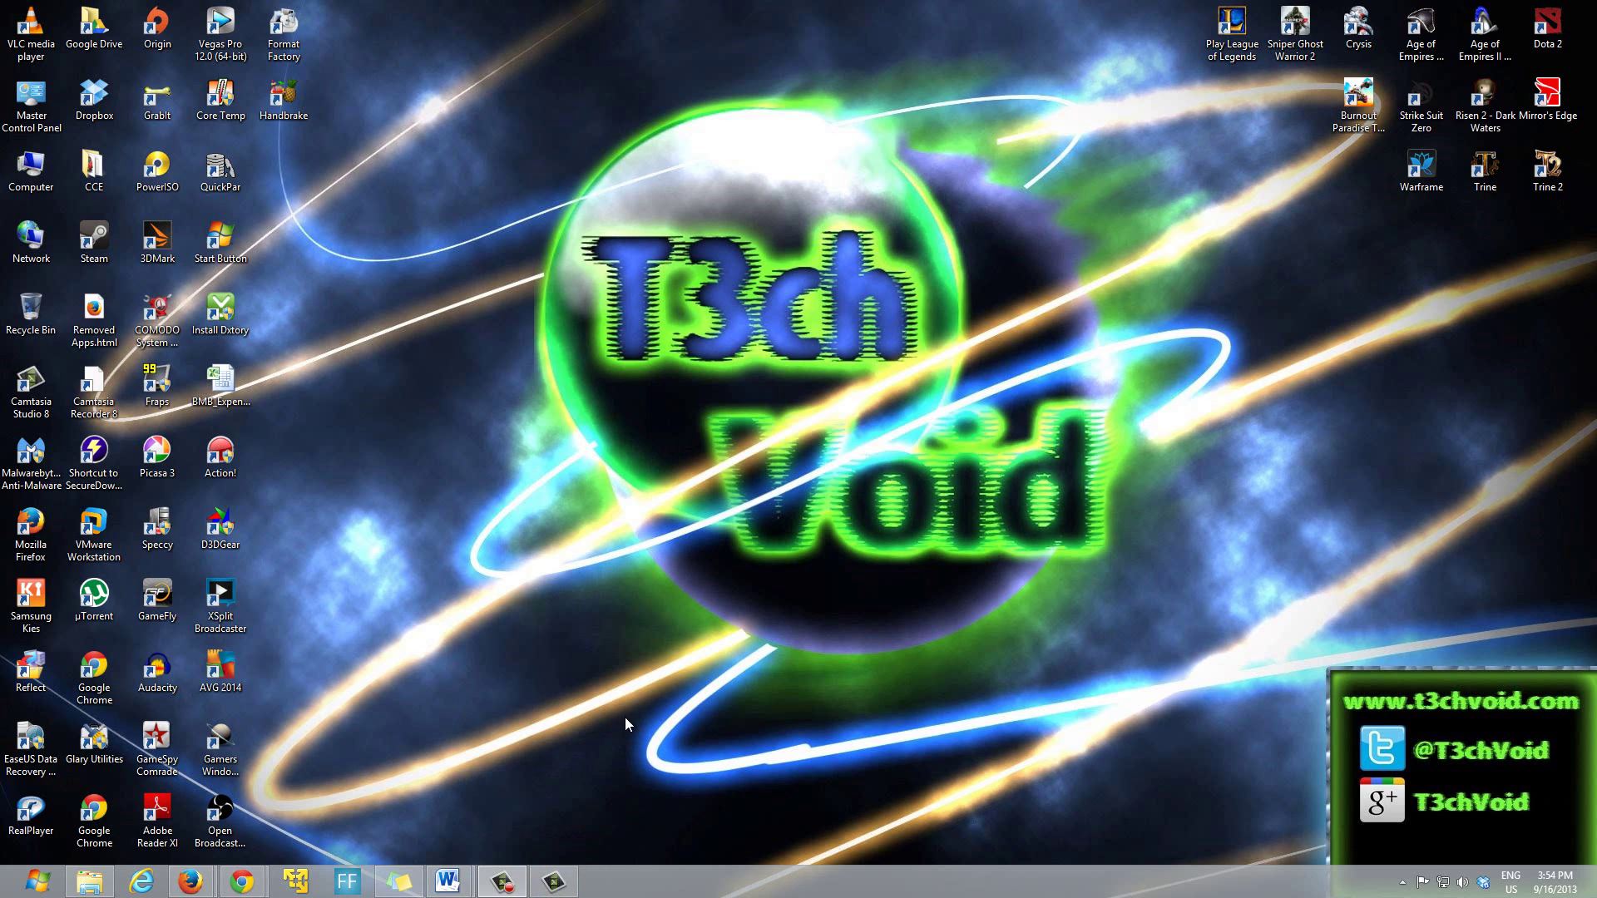
pyautogui.moveTo(76, 887)
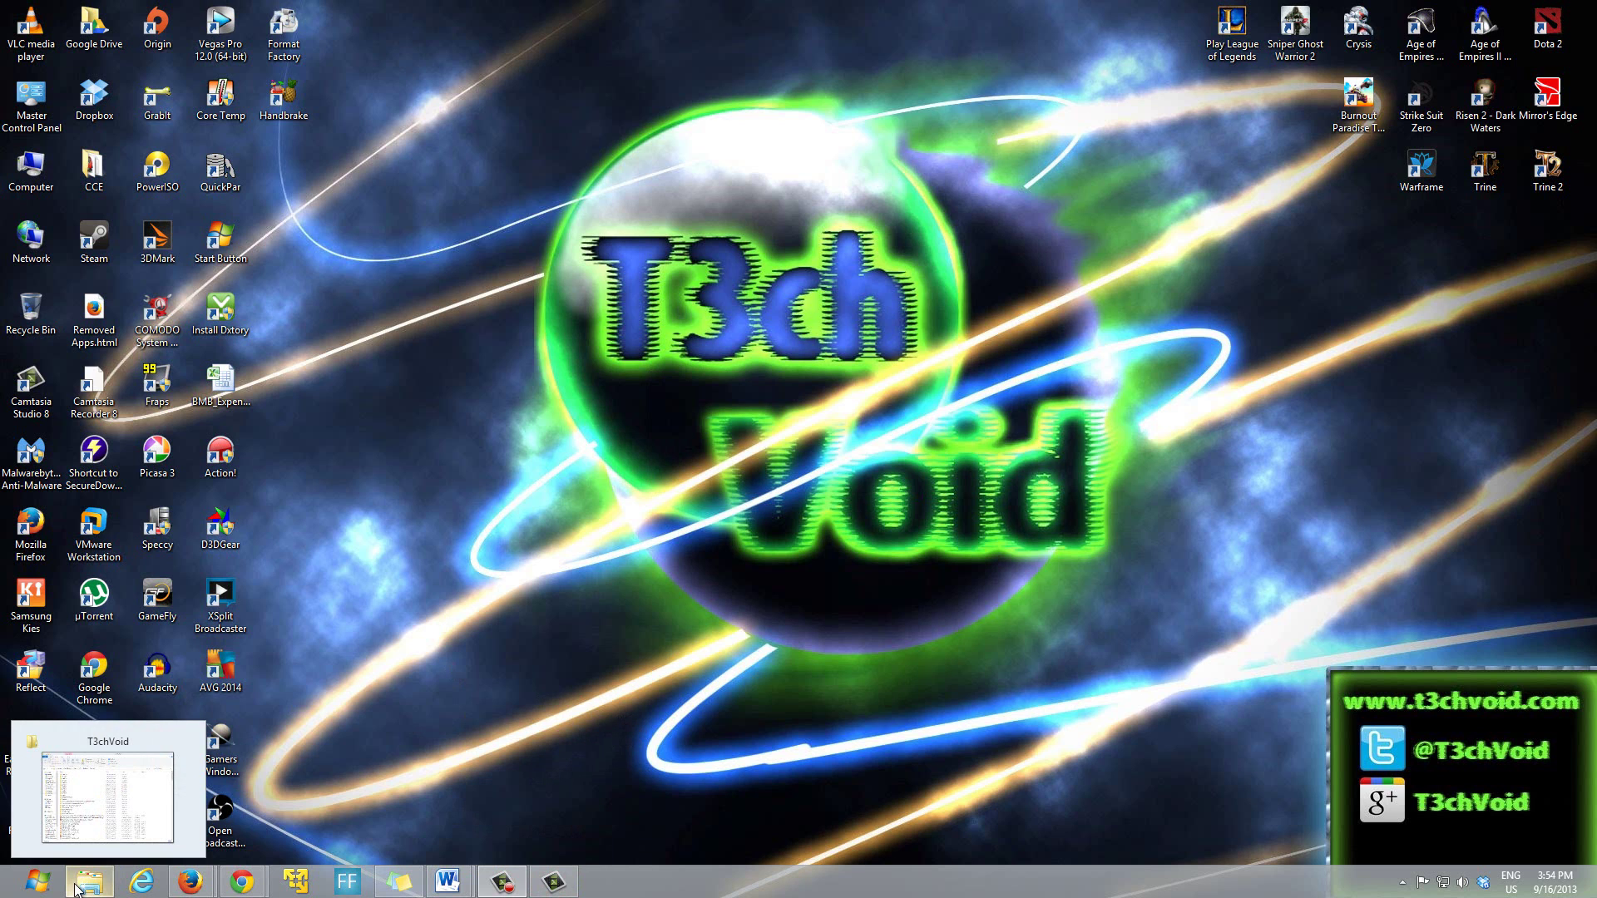
# Step: In the T3chVoid folder, compare the 199 MB .camrec with the 31,035 KB rendered video
pyautogui.click(75, 888)
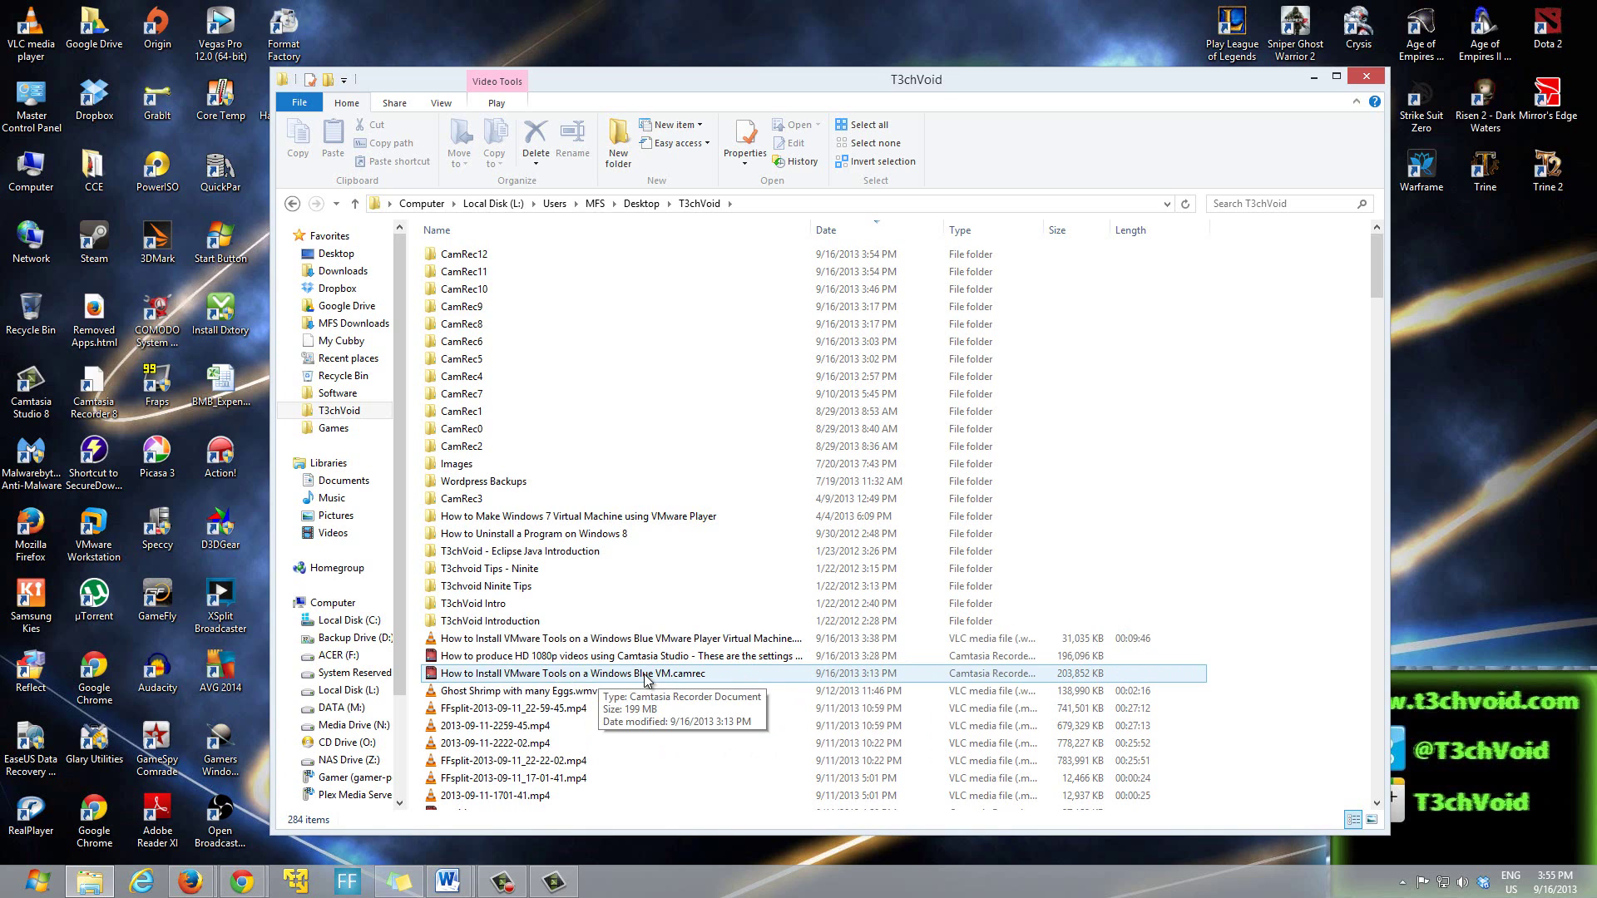
pyautogui.click(680, 675)
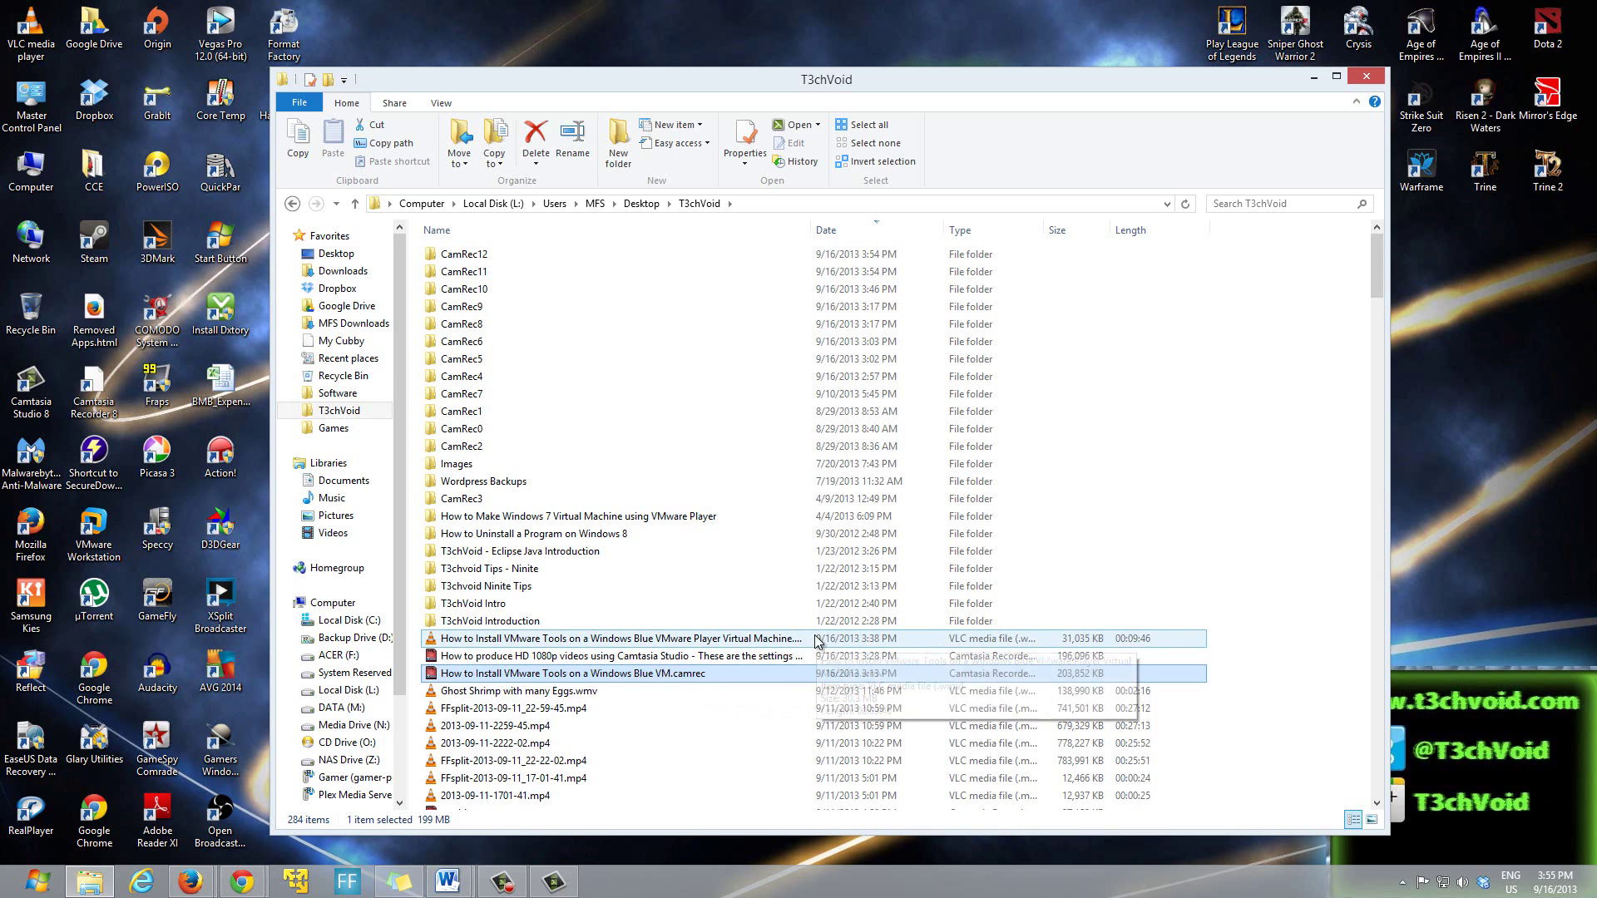
pyautogui.click(662, 640)
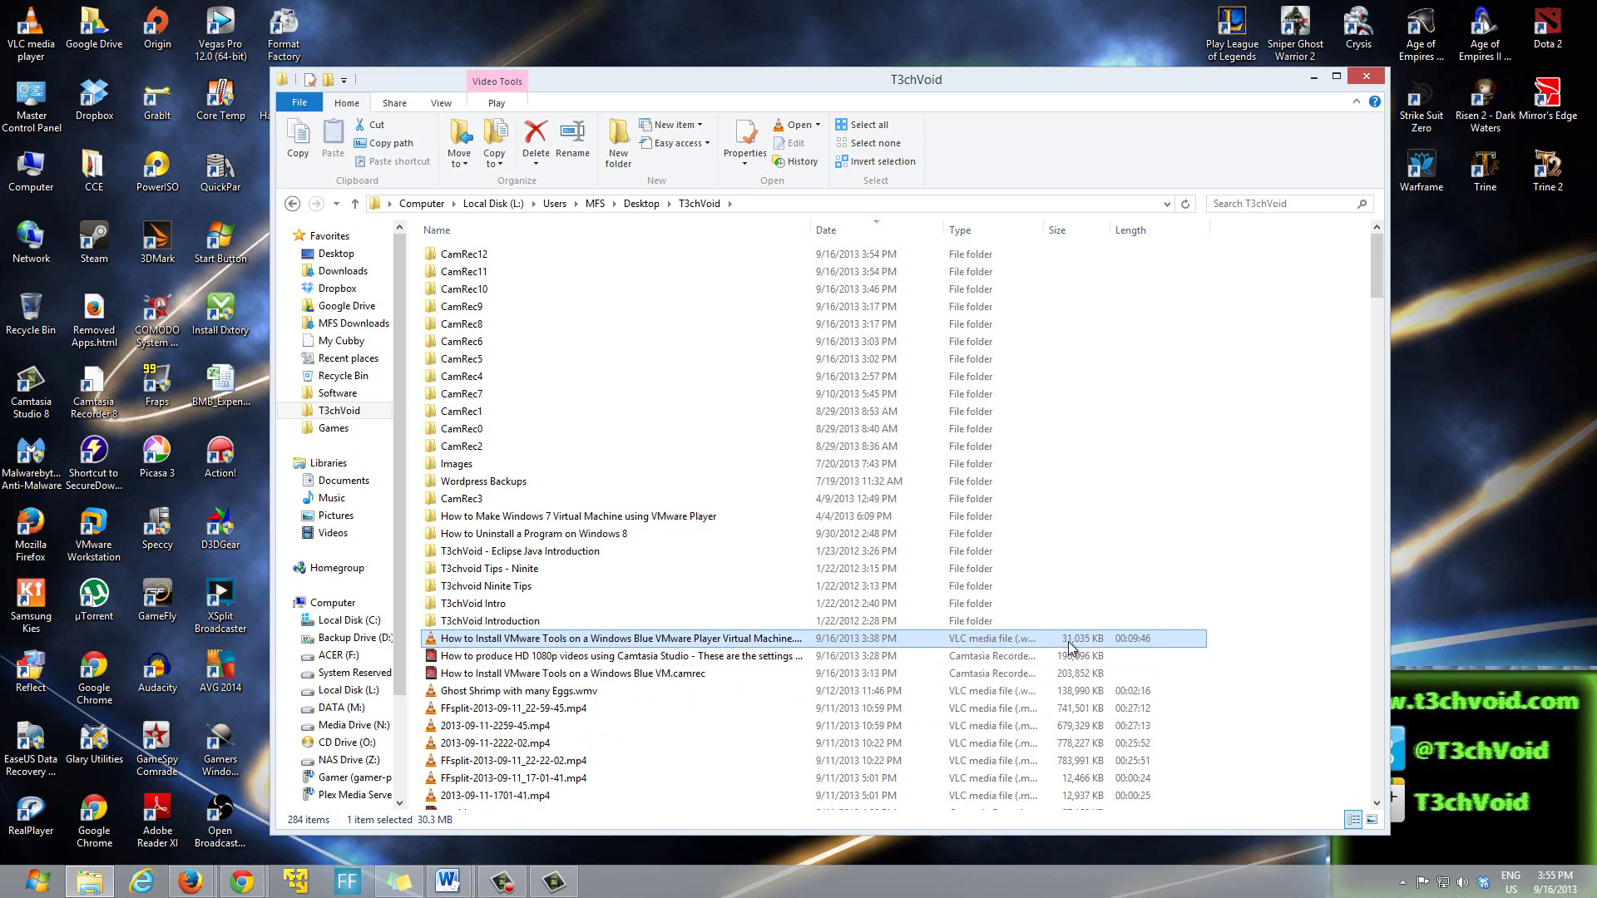